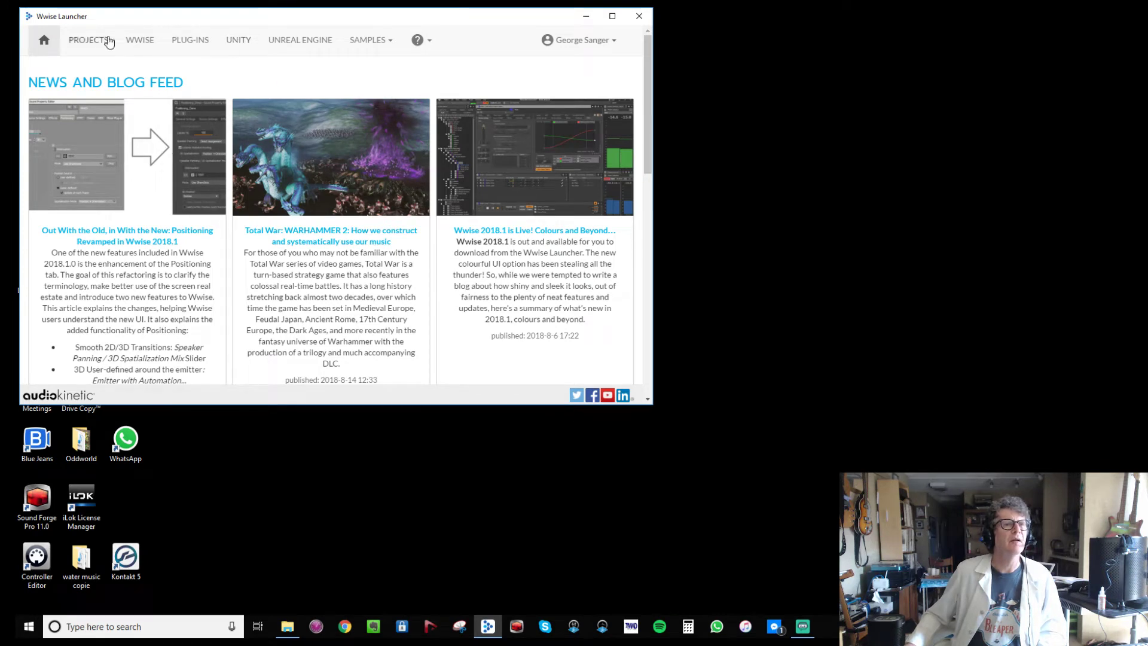
Launch Wwise 2017.2.6 and create a new project named Cosmic Racer Vlog, dismissing the license notice.
left_click(142, 41)
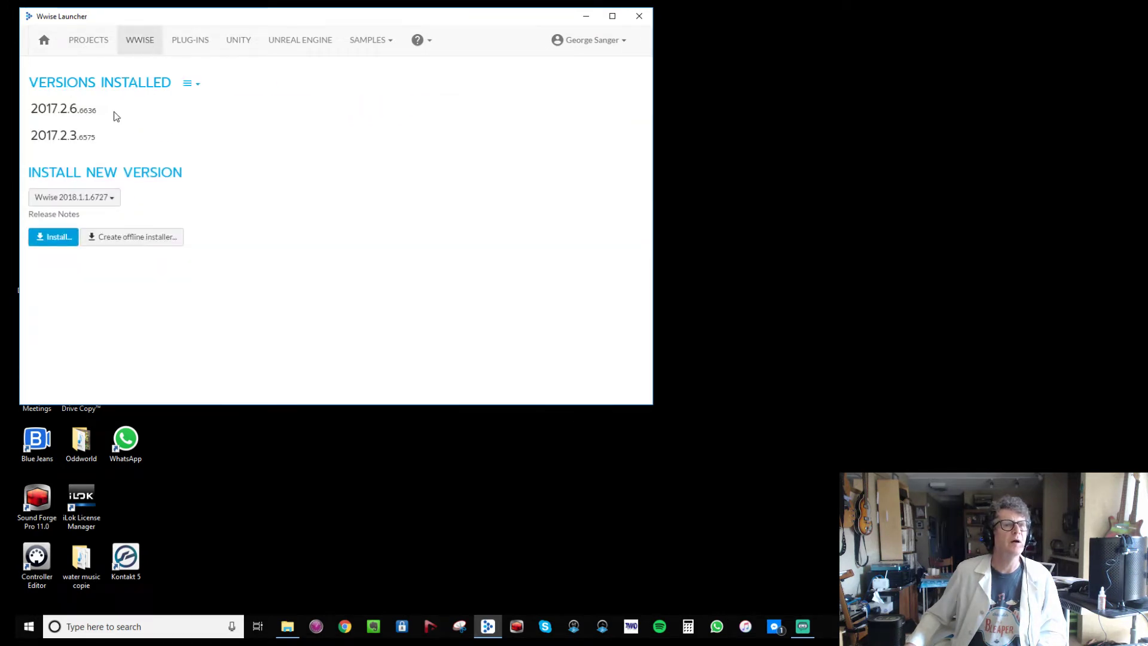
left_click(159, 110)
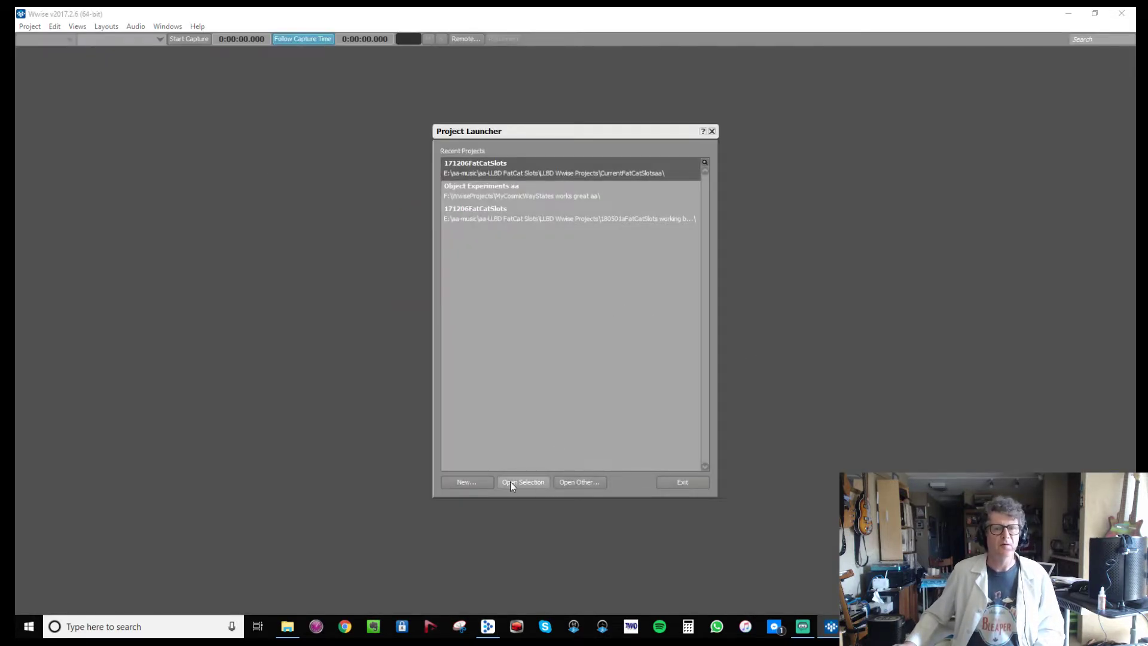
left_click(467, 480)
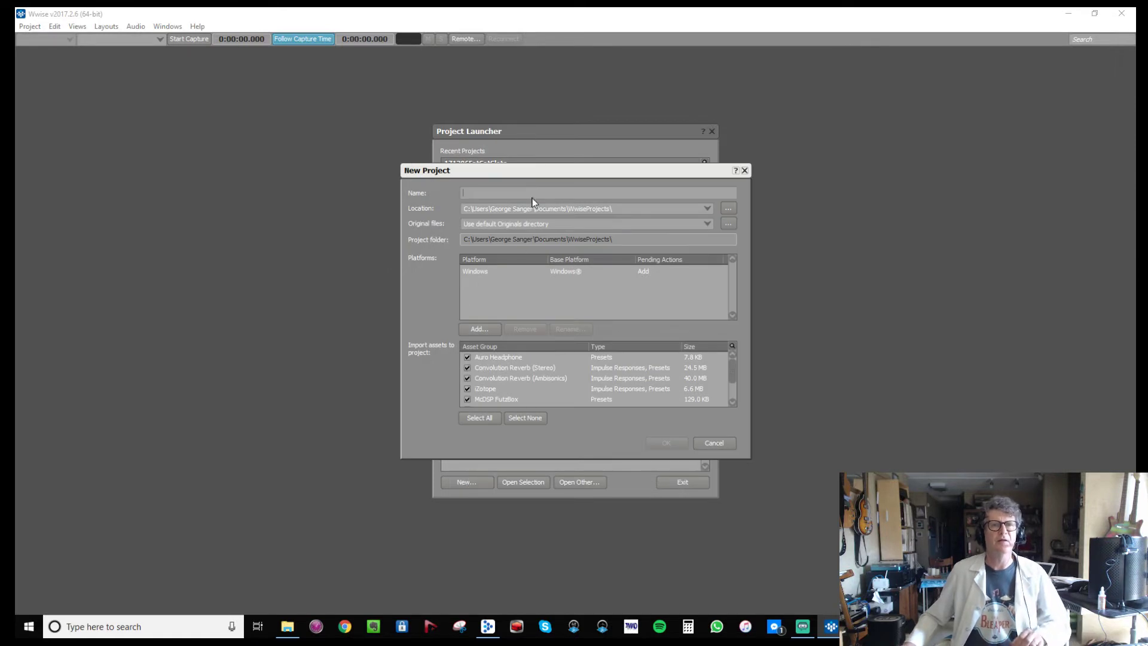
type("C")
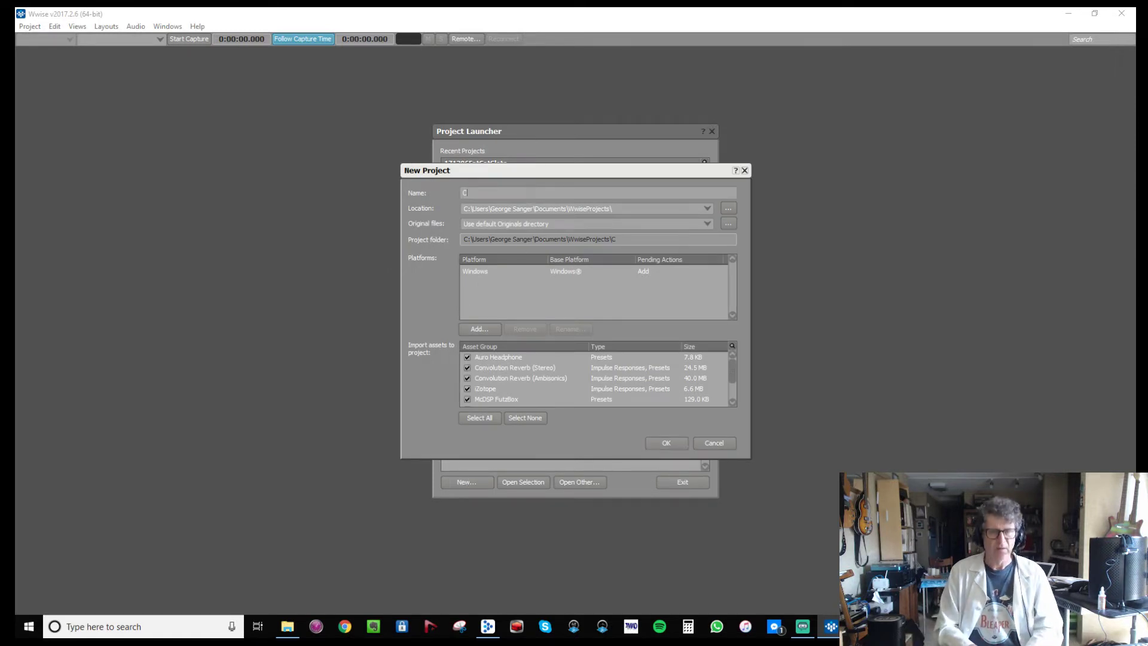
type("osmic R")
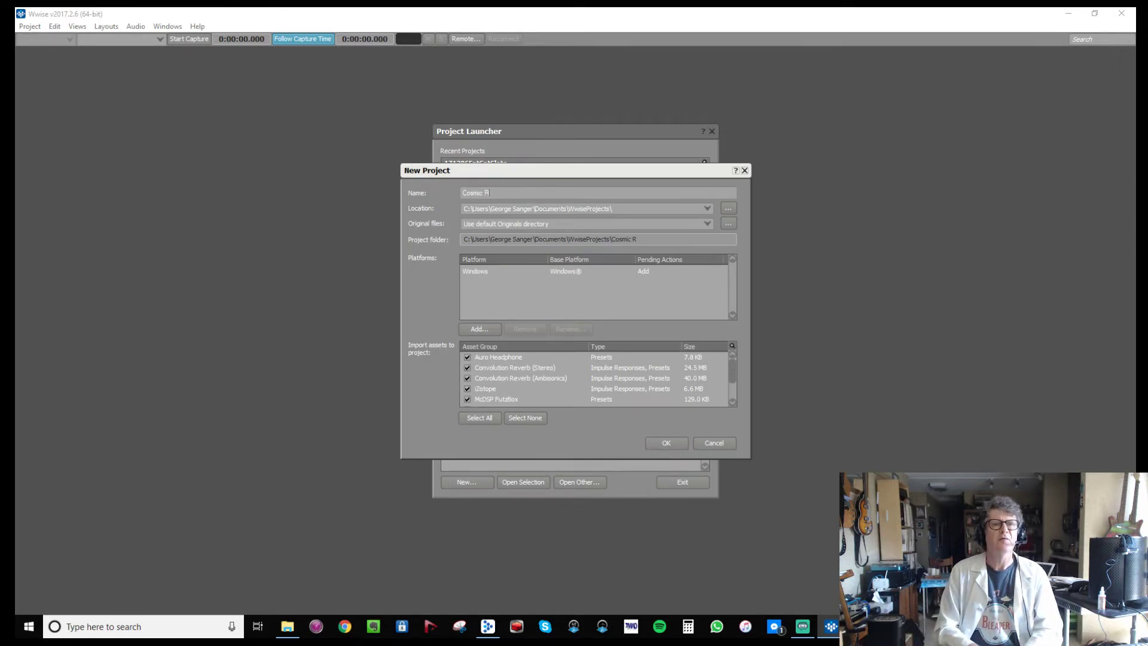
type("acer ")
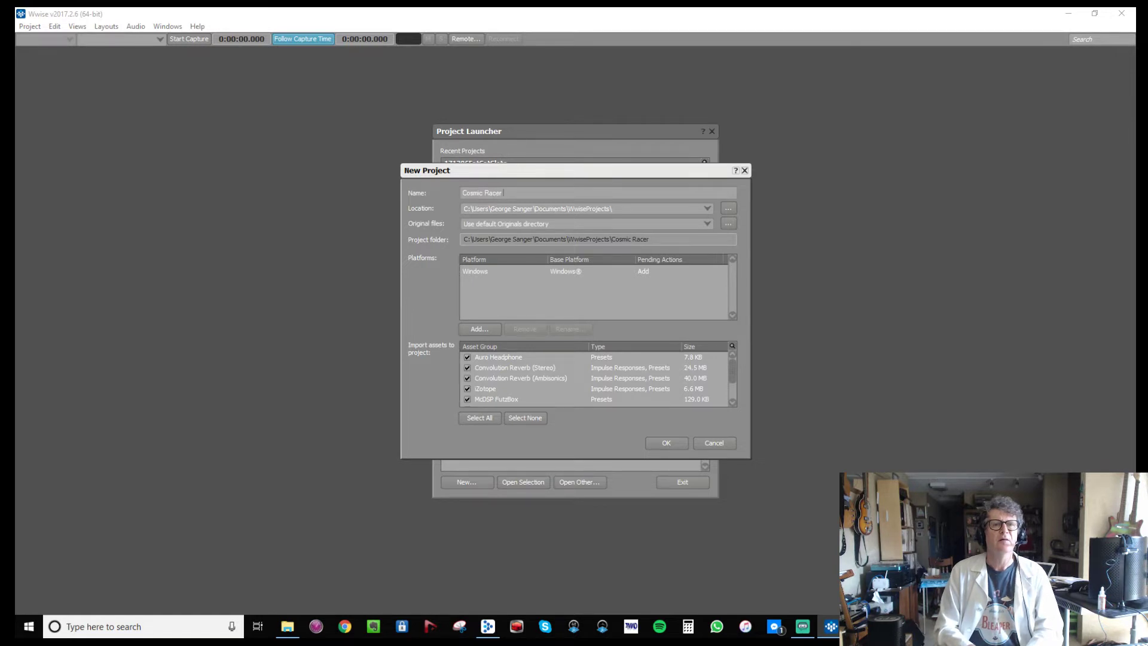
type("VI")
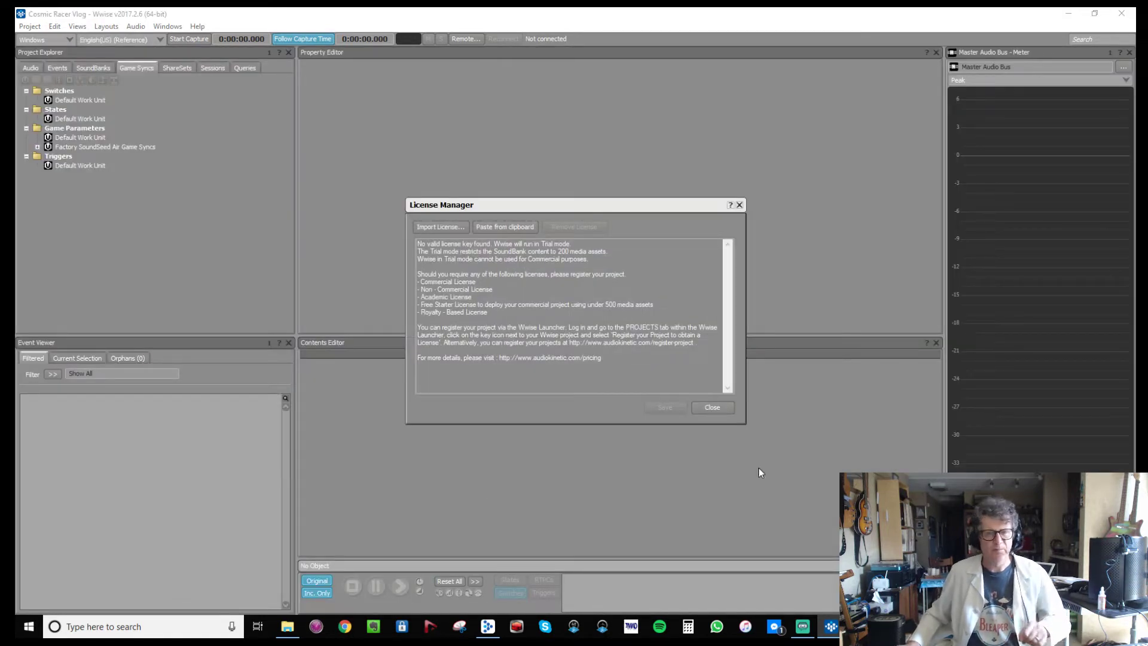
left_click(712, 406)
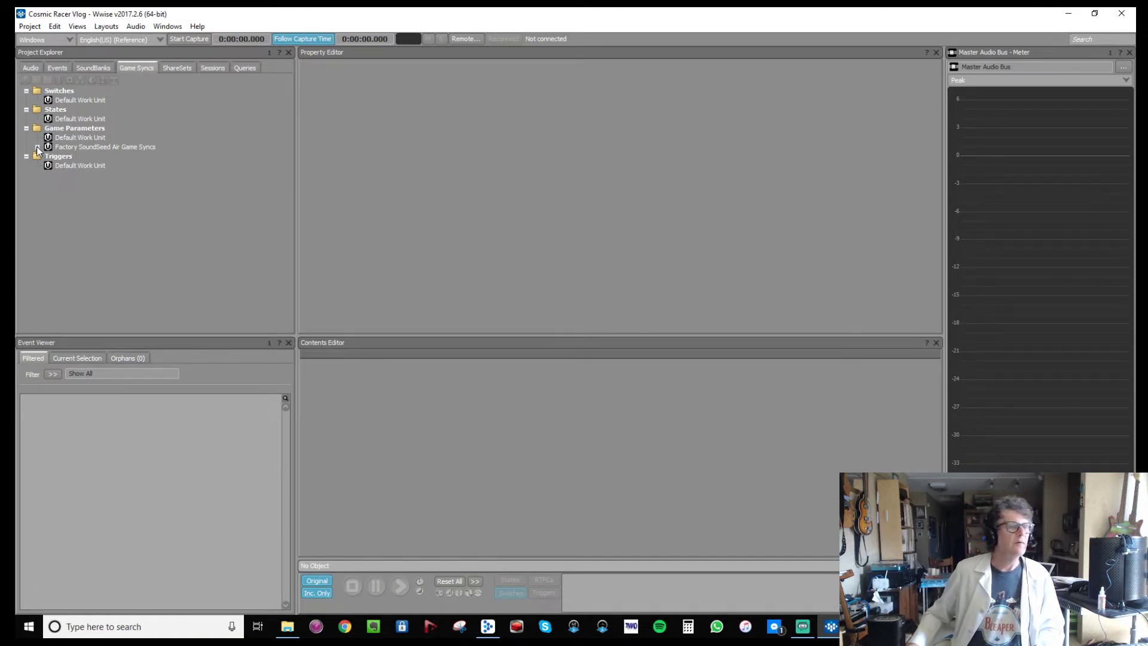
Add a Music Switch Container named This One to the Default Work Unit of the Interactive Music Hierarchy.
left_click(31, 67)
left_click(74, 147)
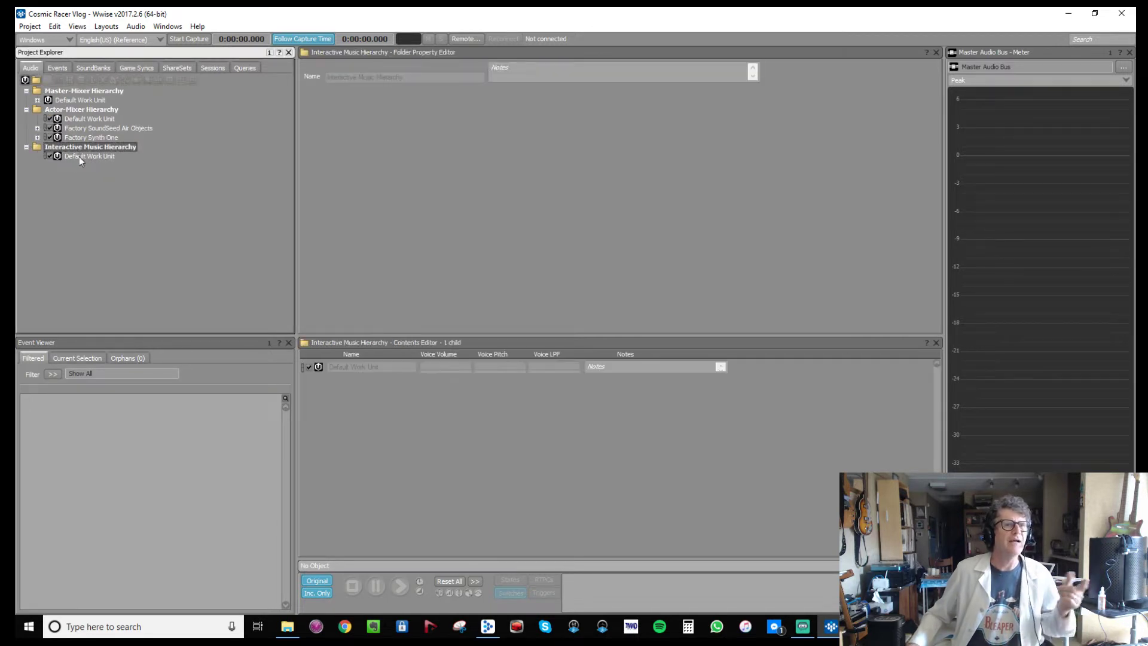
left_click(77, 157)
right_click(77, 156)
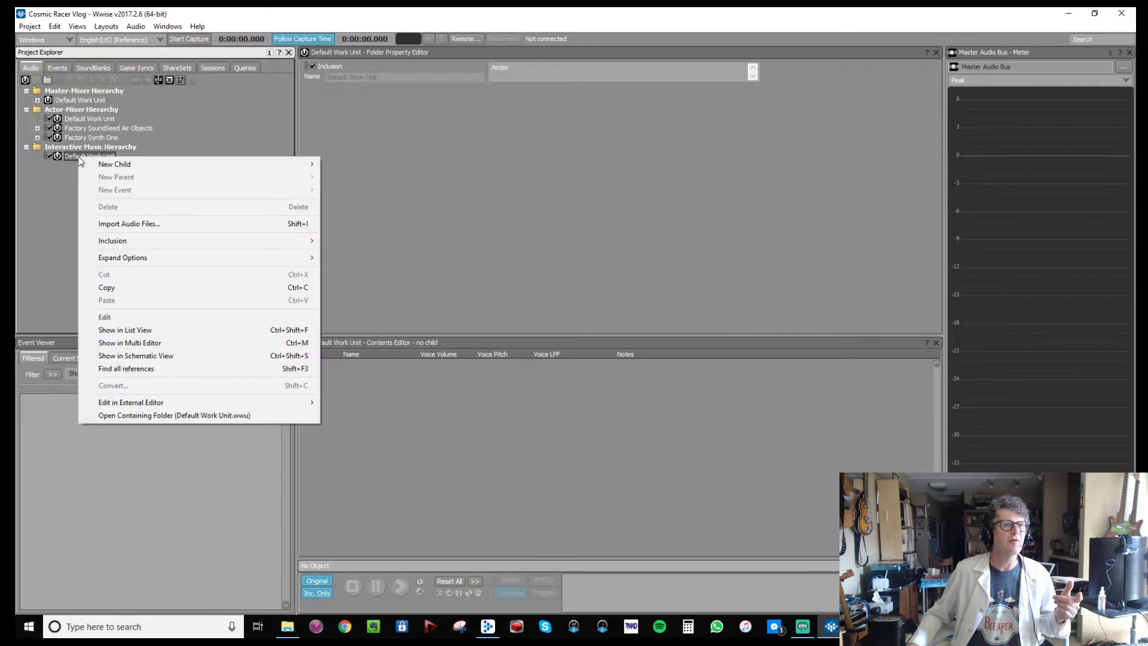
mouse_move(287, 164)
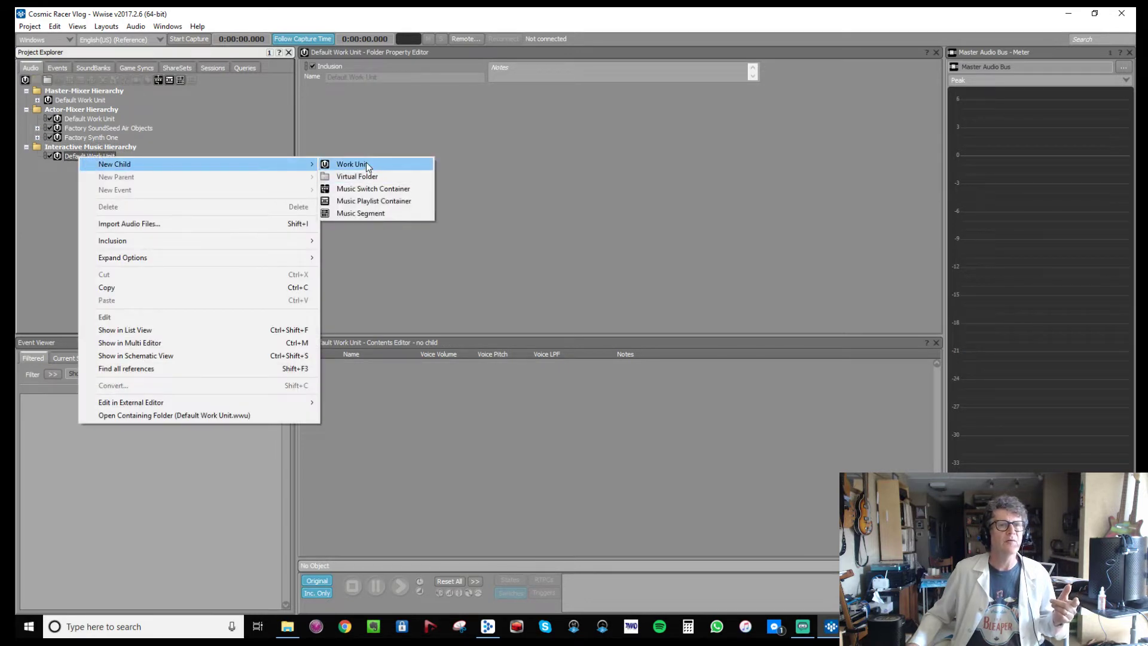
left_click(372, 188)
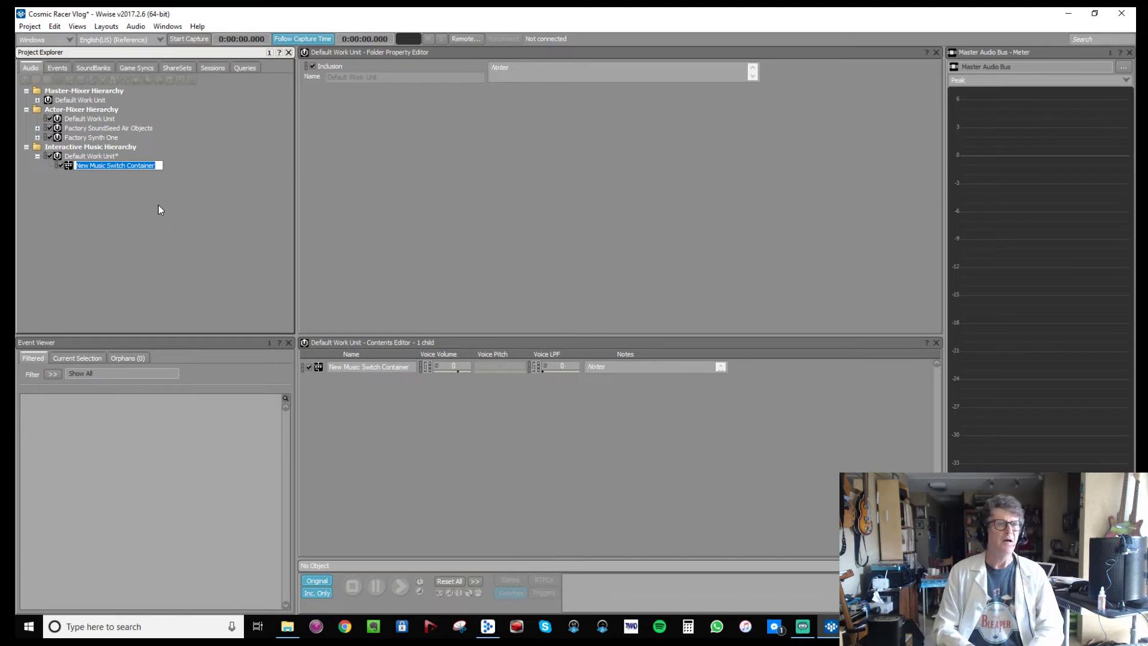
type("This One")
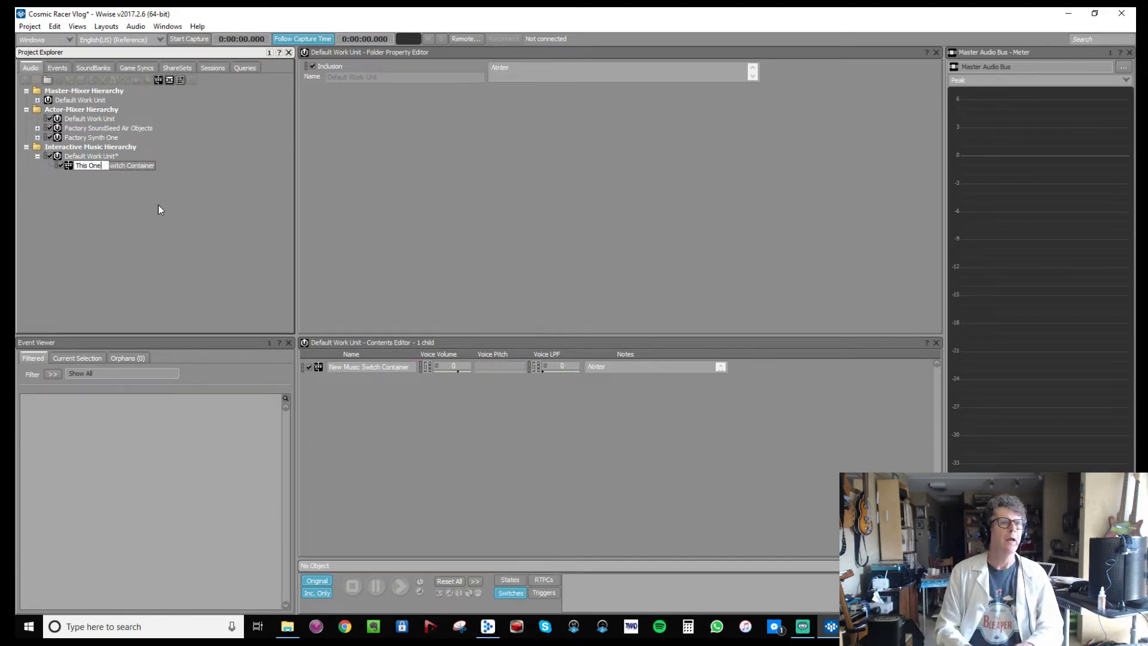
key("Return")
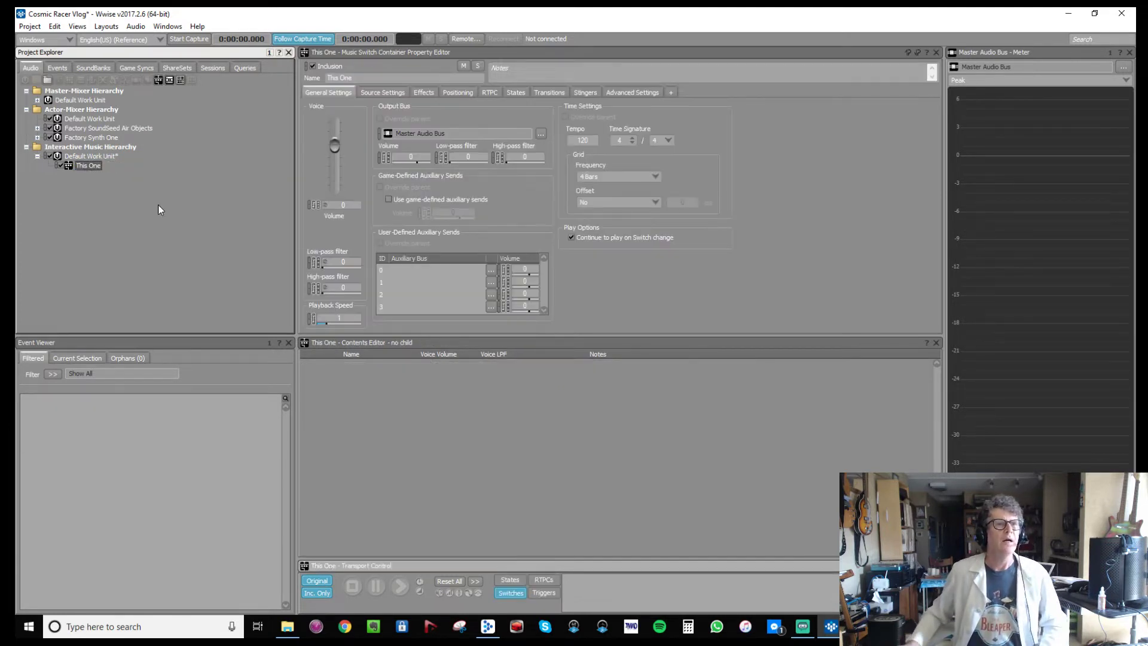
Import the six GS_My Cosmic Way WAV files from the From George Sanger folder into This One as music segments and expand the container.
left_click_drag(1, 347, 517, 236)
left_click_drag(524, 435, 303, 270)
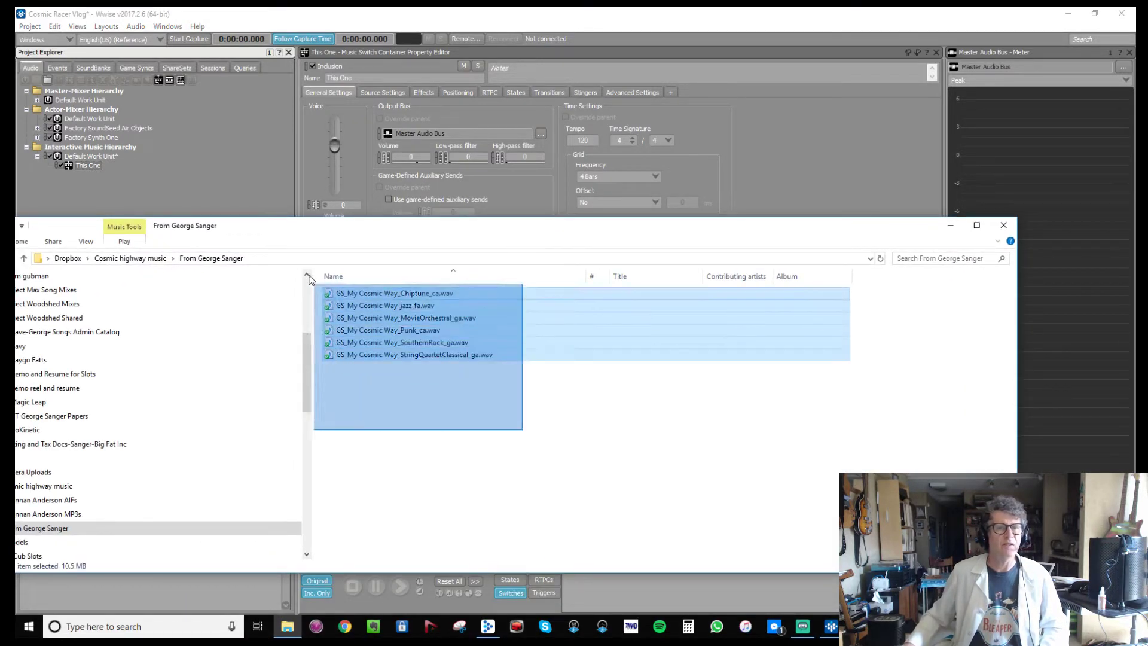
left_click_drag(306, 227, 403, 268)
left_click_drag(452, 346, 80, 170)
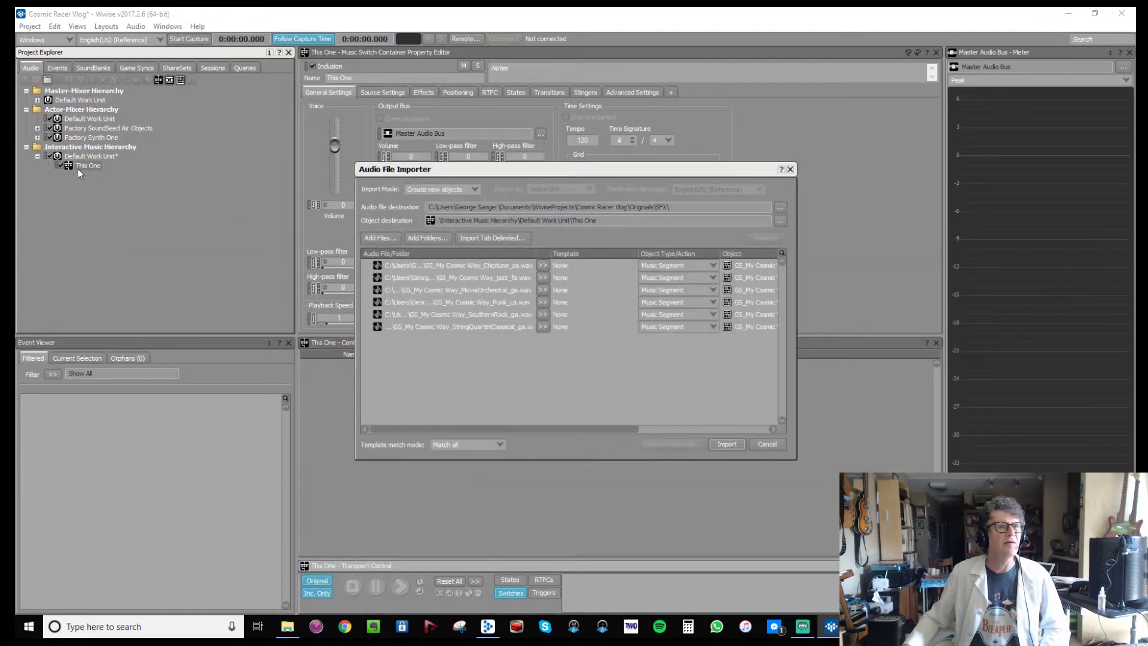
left_click(724, 444)
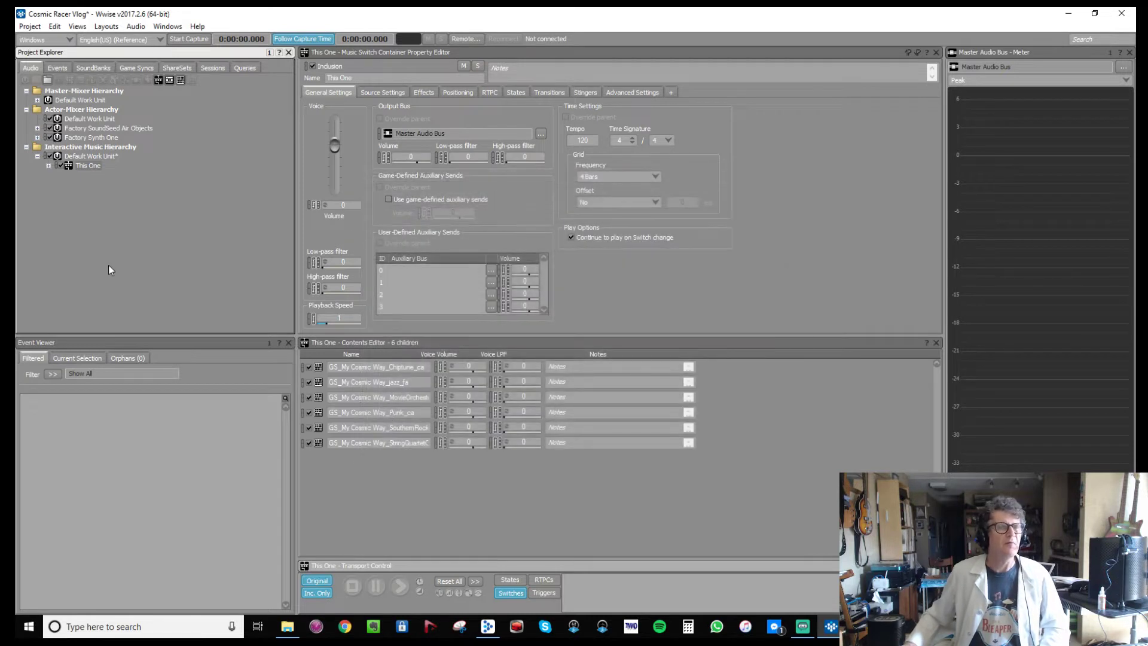
left_click(48, 165)
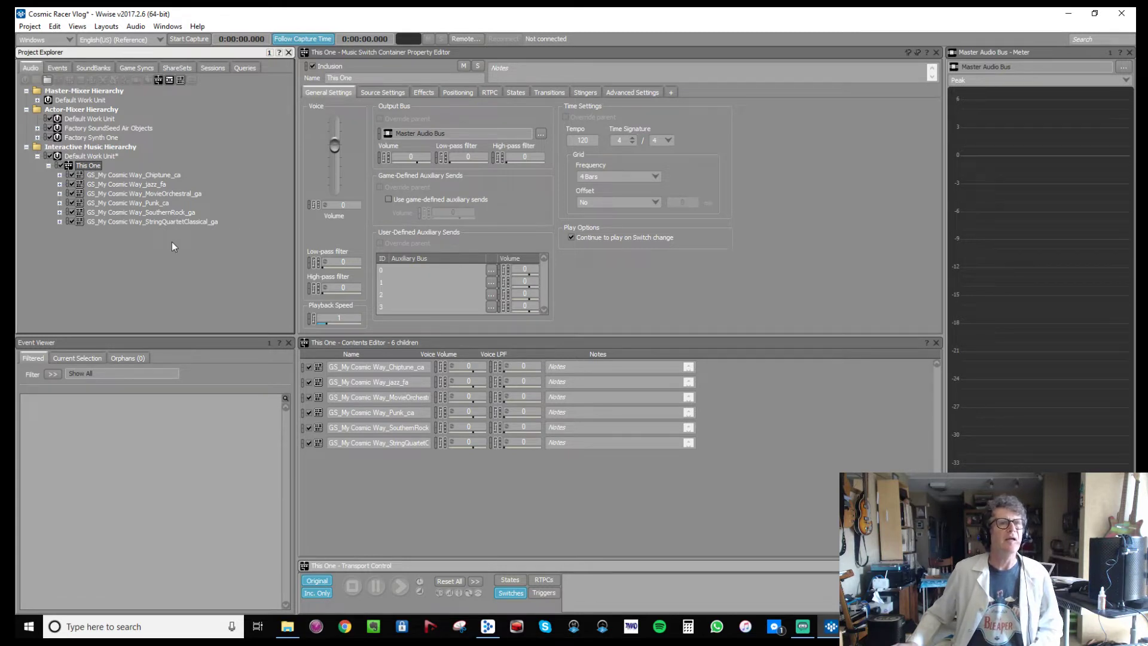
Create a switch group named Car_Is_Ahead in the Default Work Unit under Switches in Game Syncs.
left_click(144, 68)
left_click(78, 100)
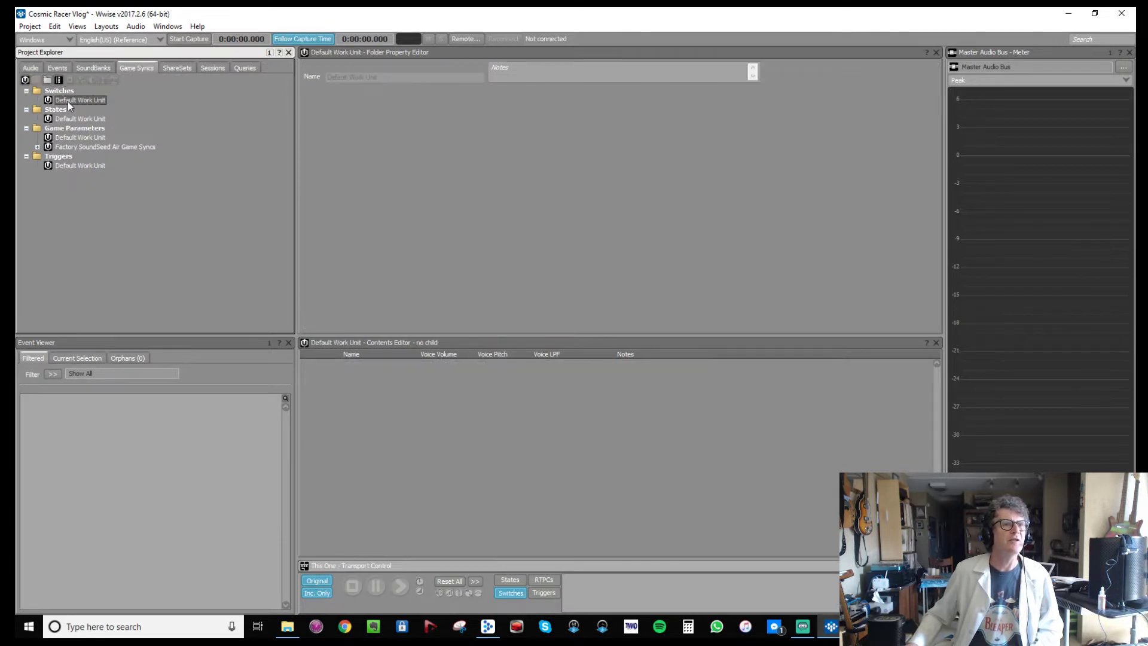
right_click(67, 102)
mouse_move(84, 110)
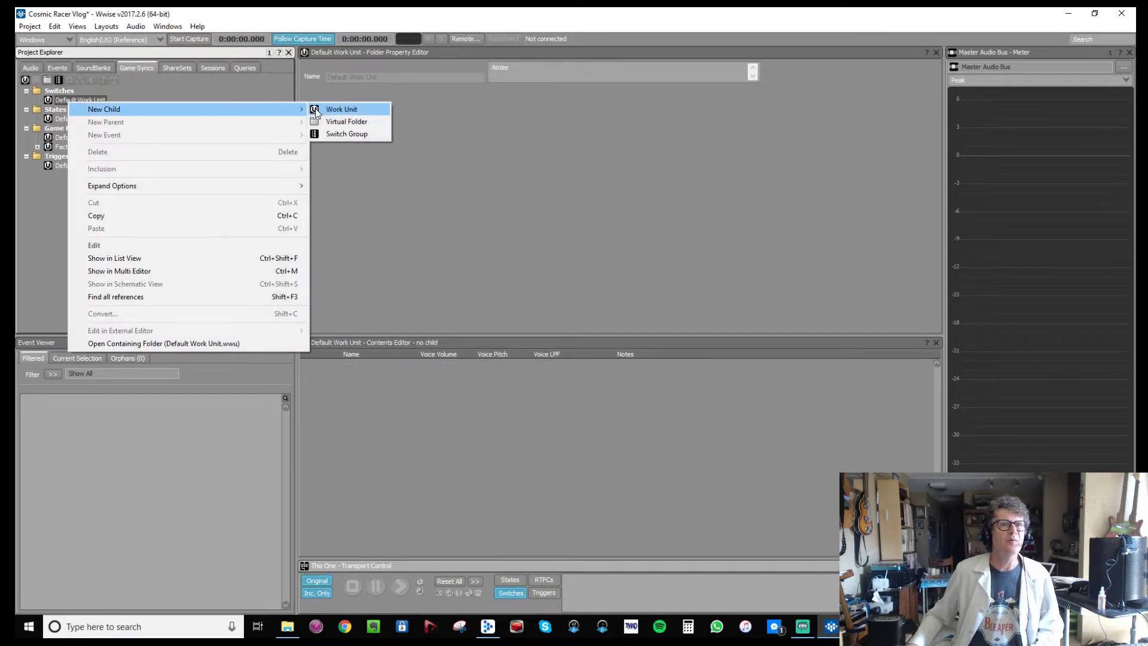
left_click(346, 134)
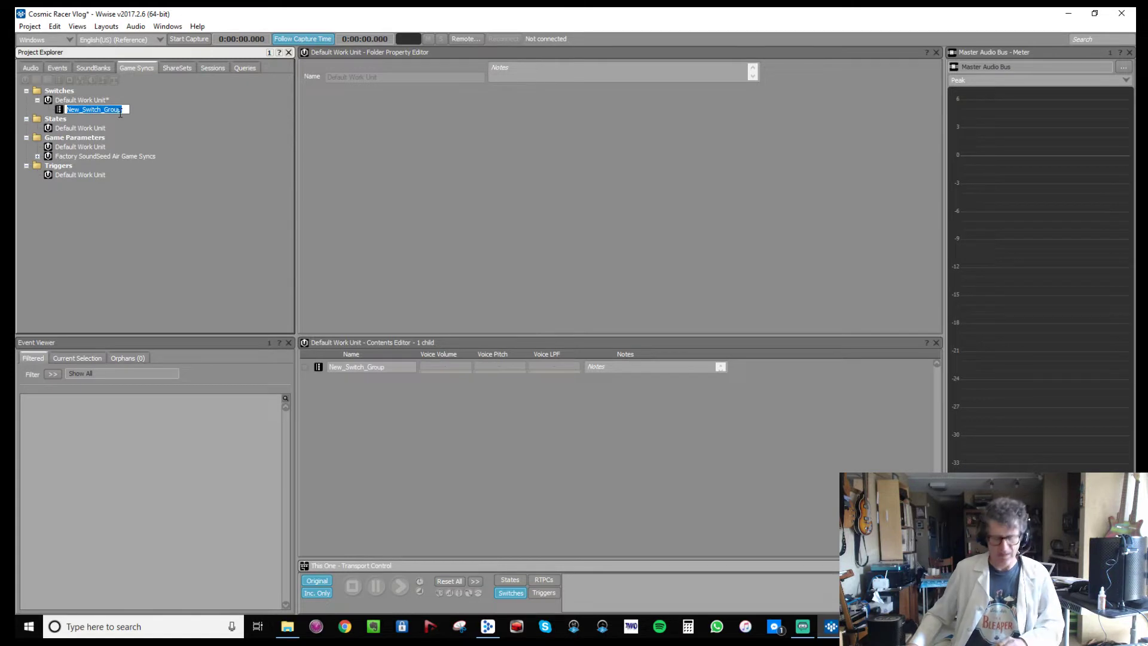
type("Car ")
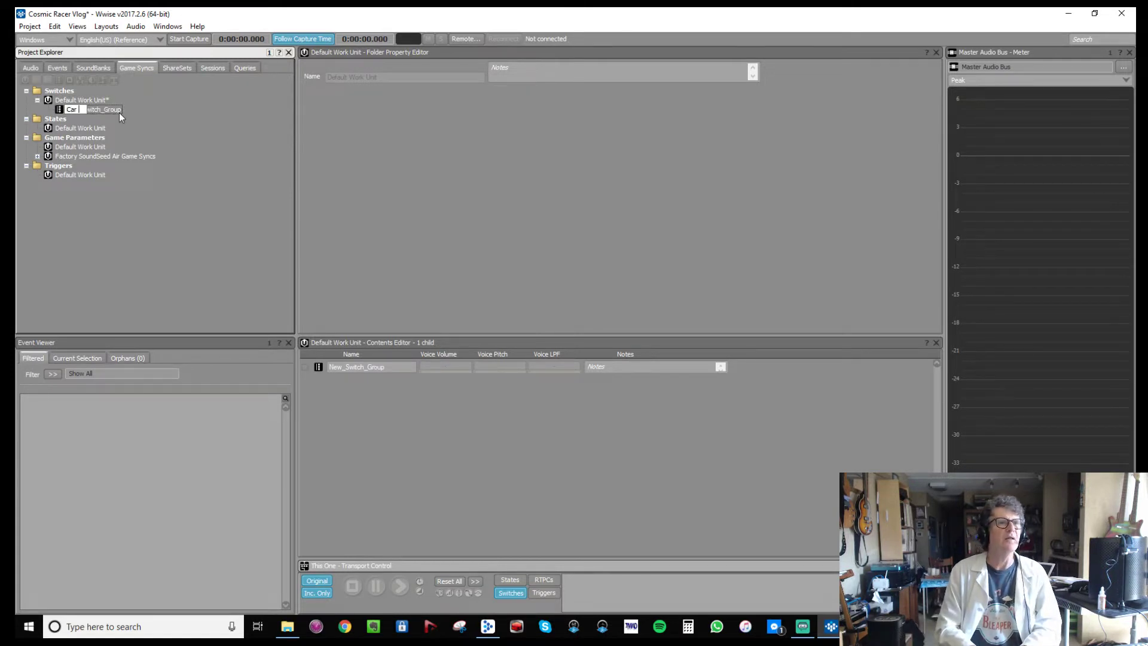
type("Is Ahead")
key("Return")
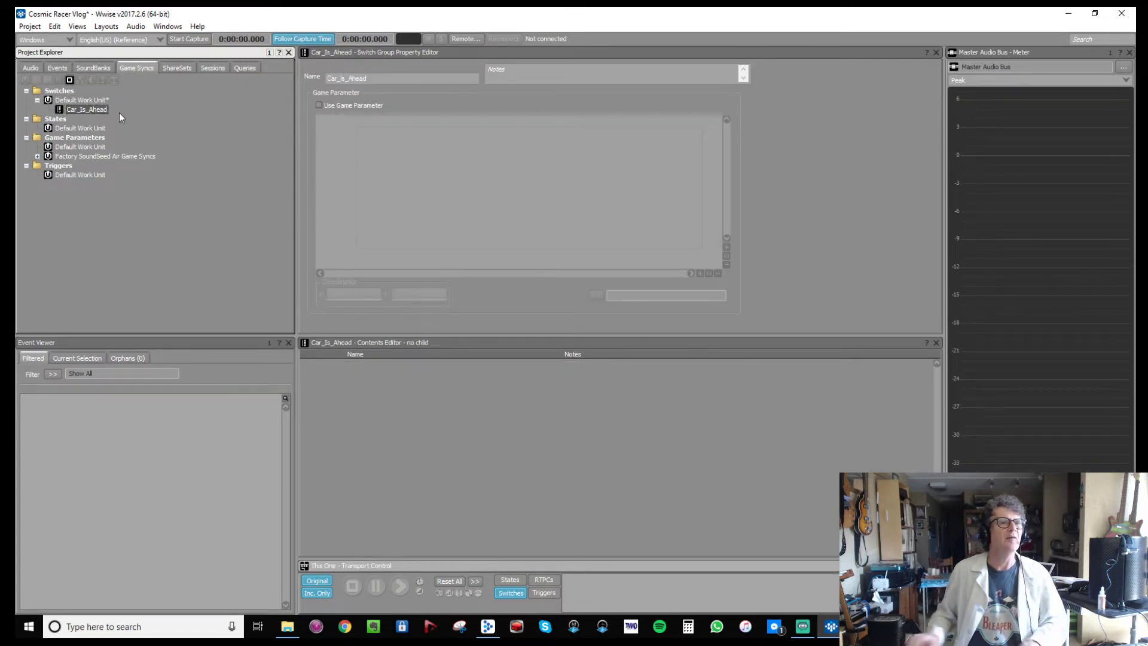
Add a switch named Car_1 to the Car_Is_Ahead switch group.
right_click(91, 109)
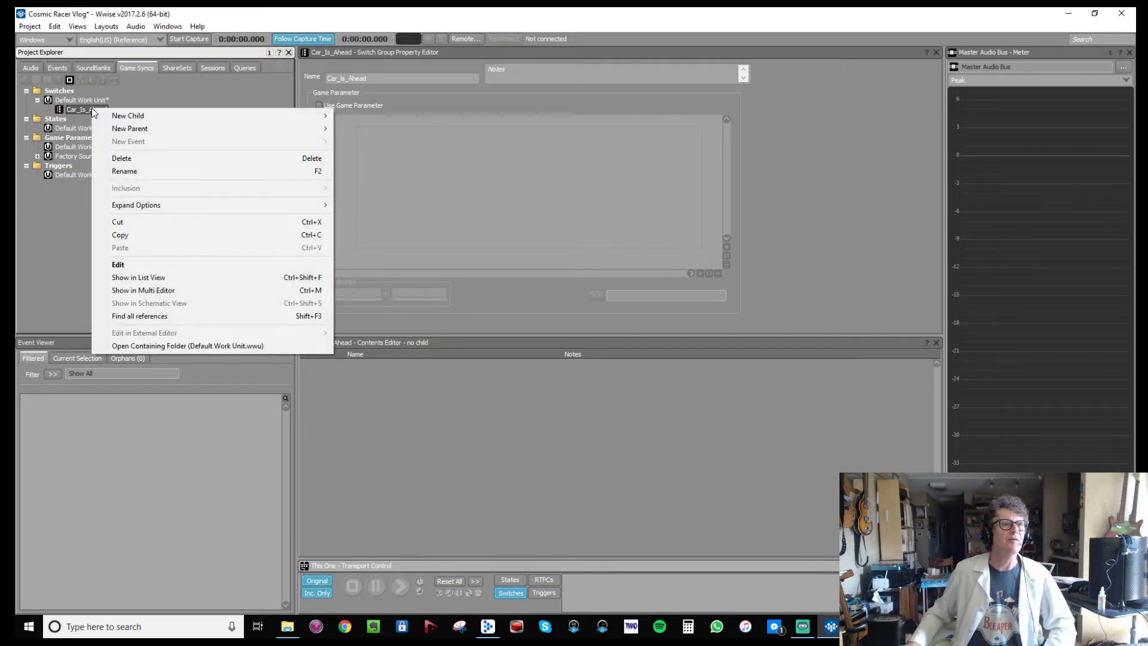
mouse_move(311, 116)
left_click(360, 116)
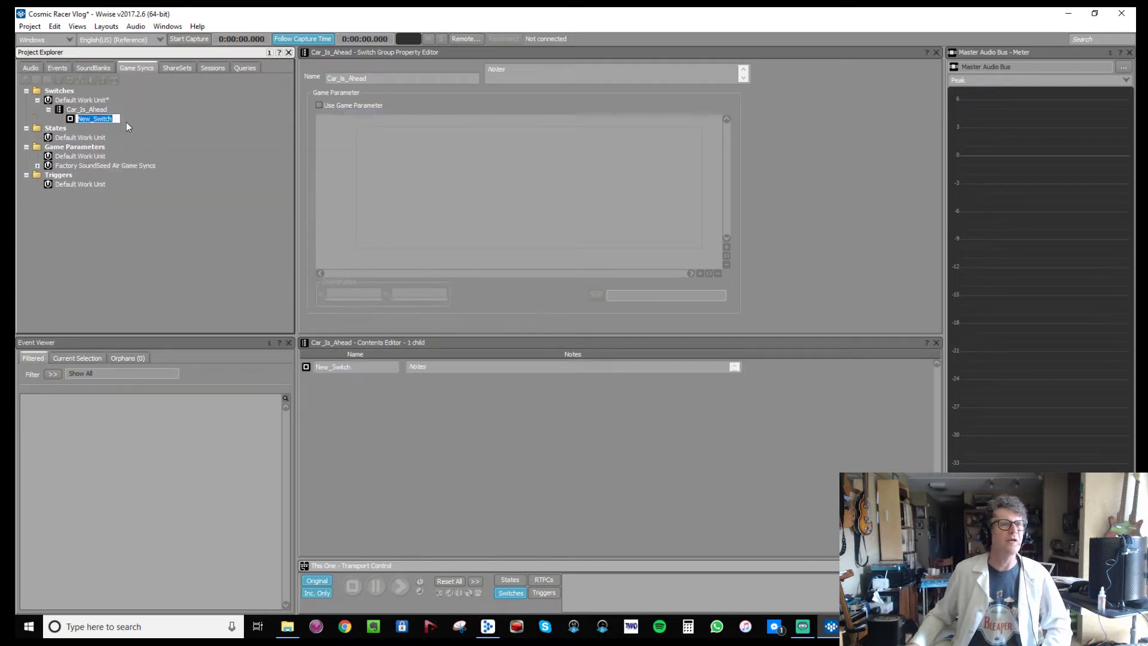
type("Car")
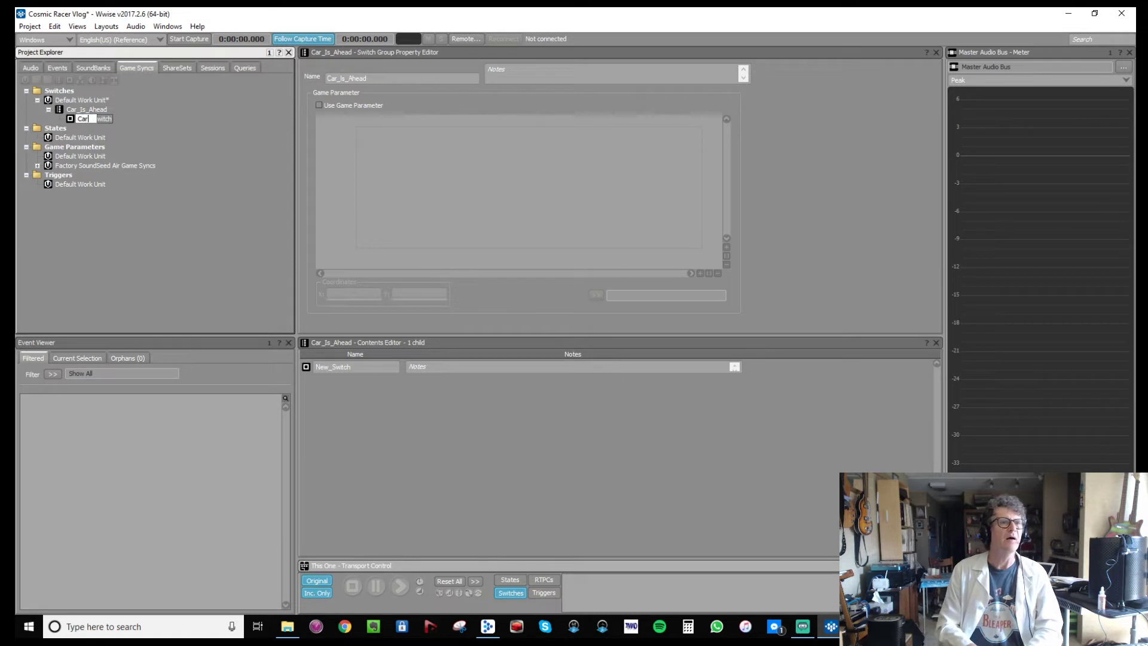
type("_1")
key("Return")
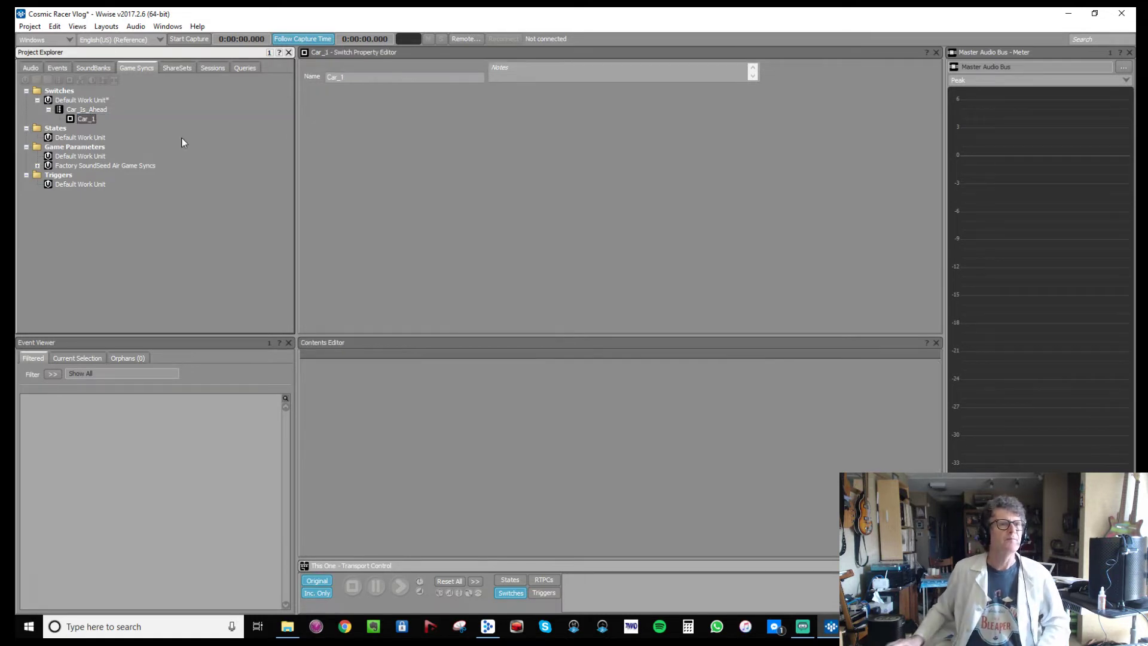
Copy the Car_1 switch and paste five copies of it into the Car_Is_Ahead group.
right_click(81, 121)
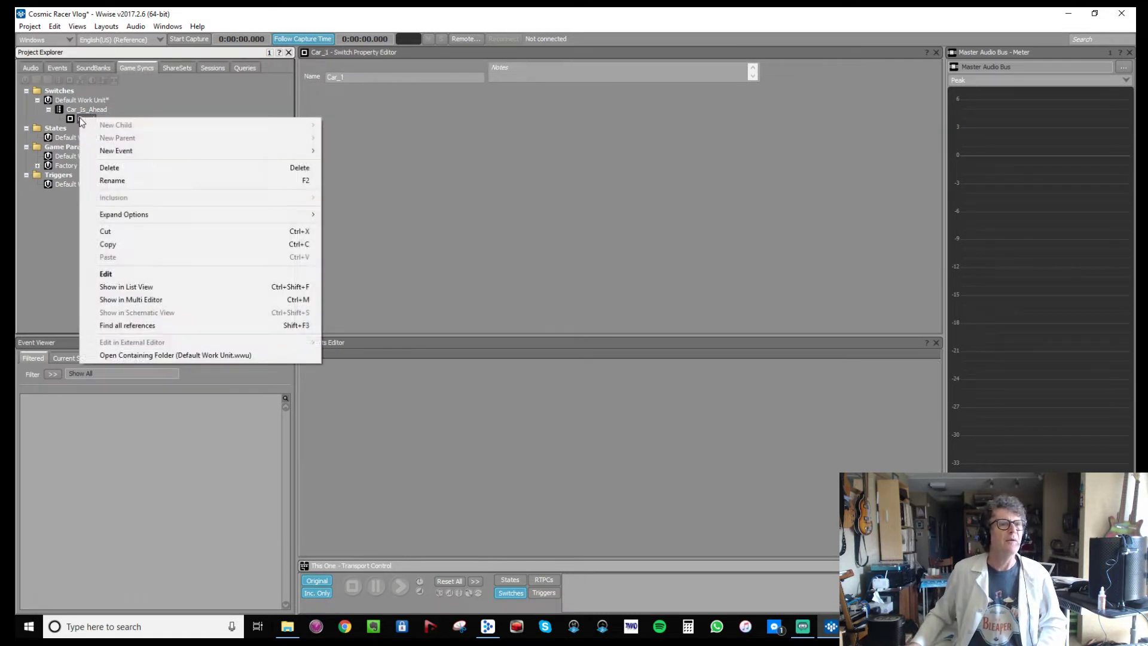
left_click(122, 244)
left_click(91, 110)
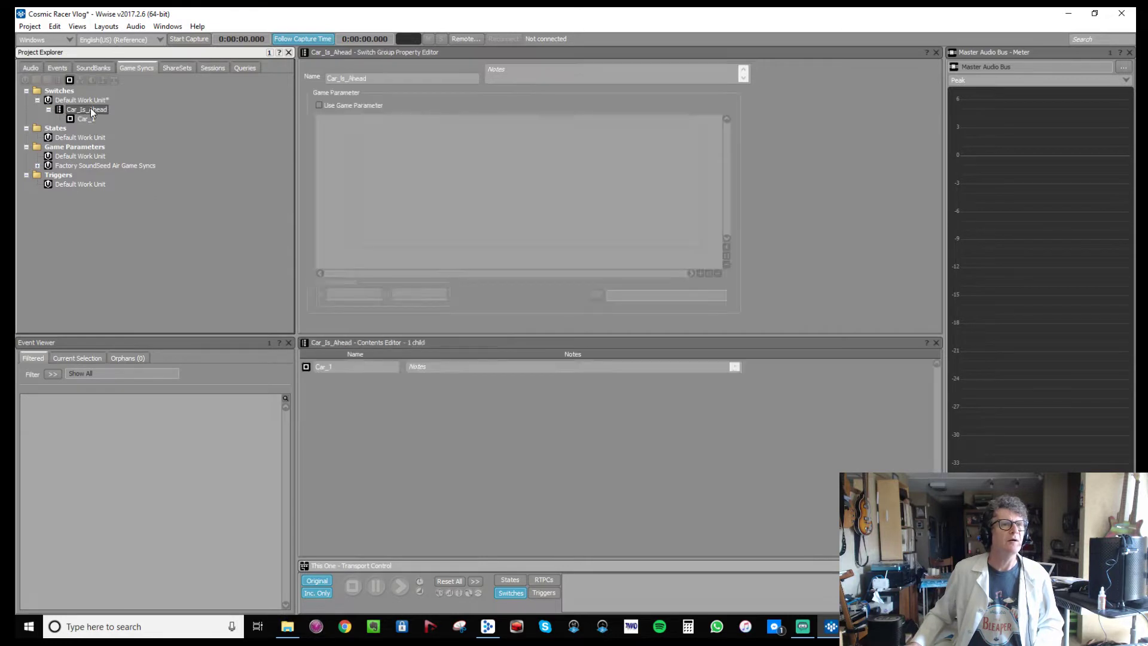
key("ctrl+v")
key("ctrl+v")
key("ctrl+v")
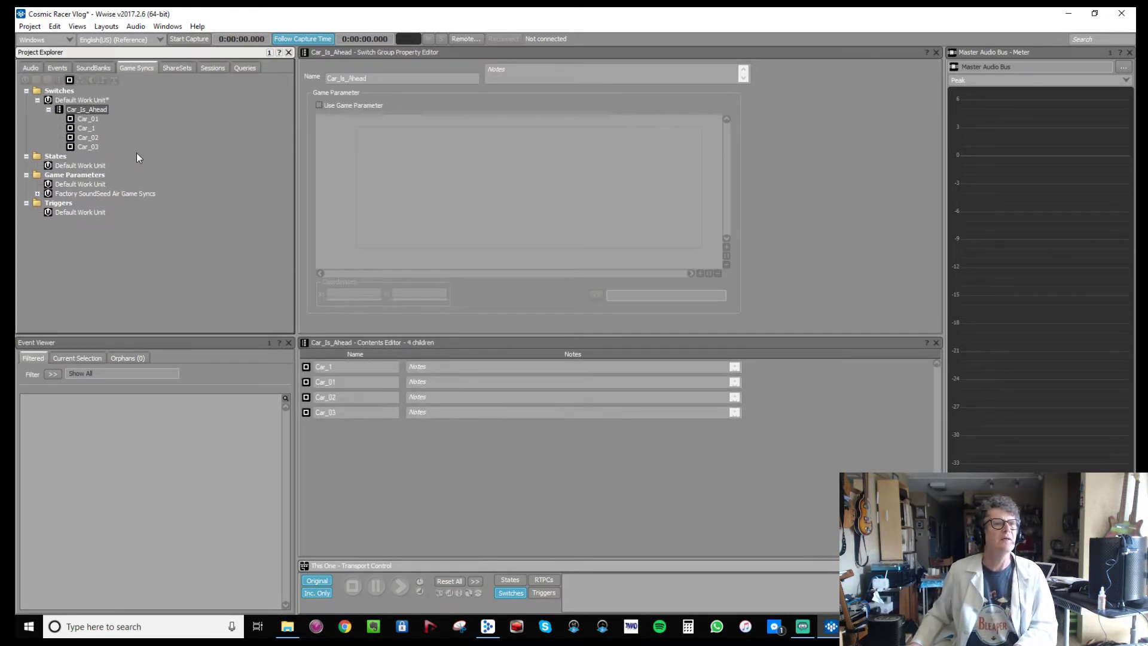
key("ctrl+v")
key("ctrl+v")
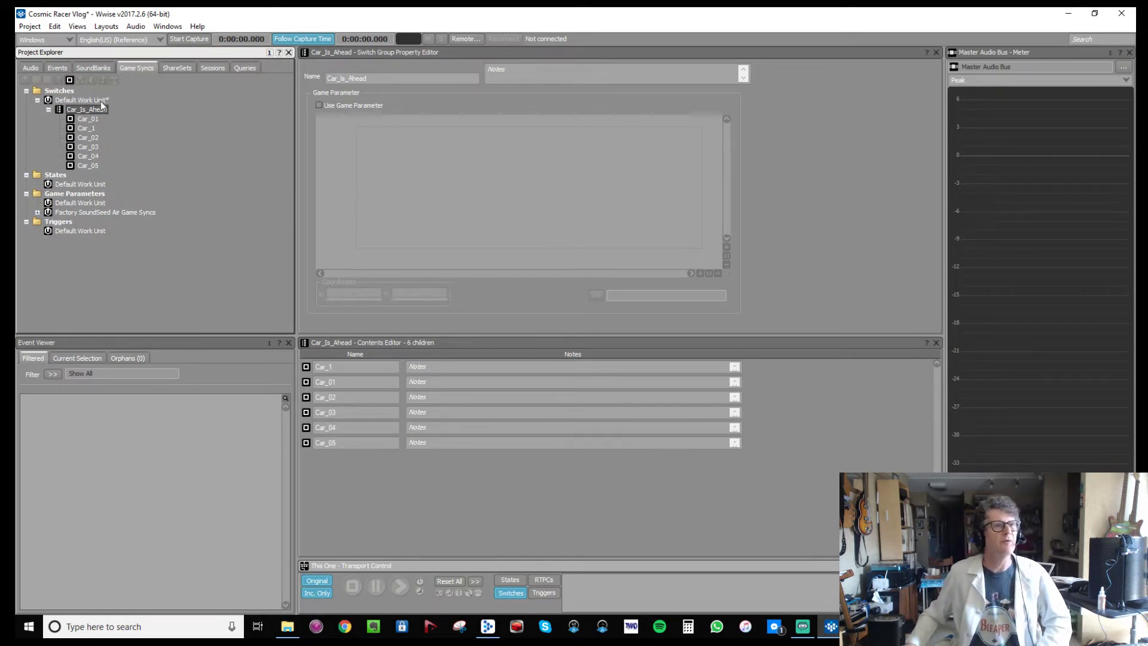
Return to the audio hierarchy and switch to the Interactive Music layout.
left_click(31, 68)
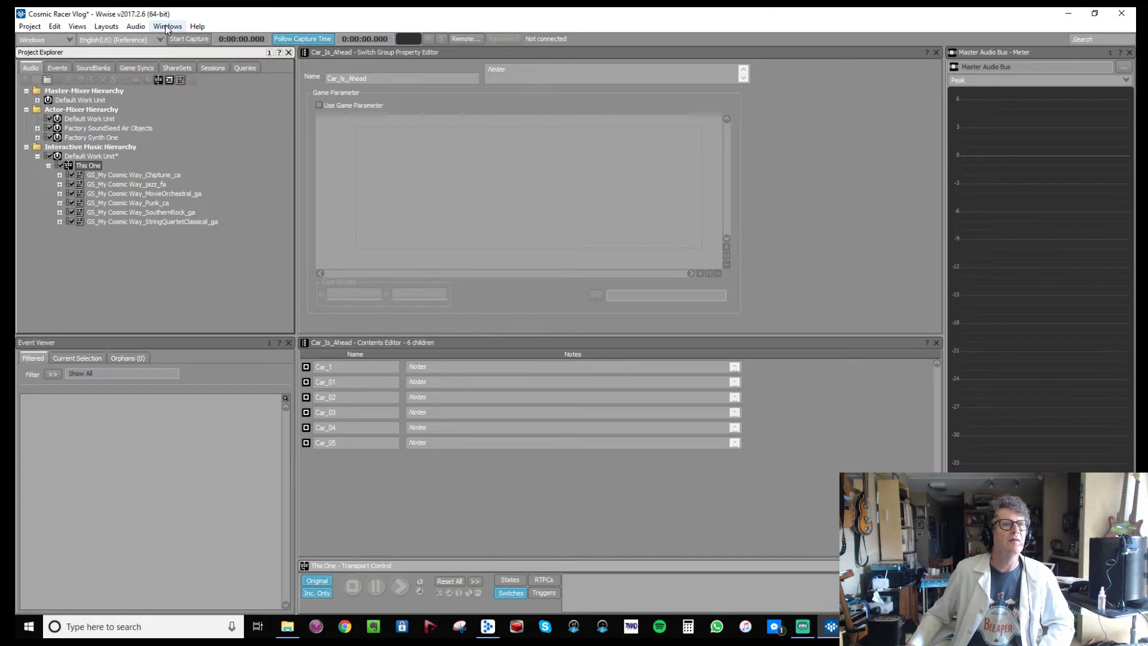
left_click(112, 29)
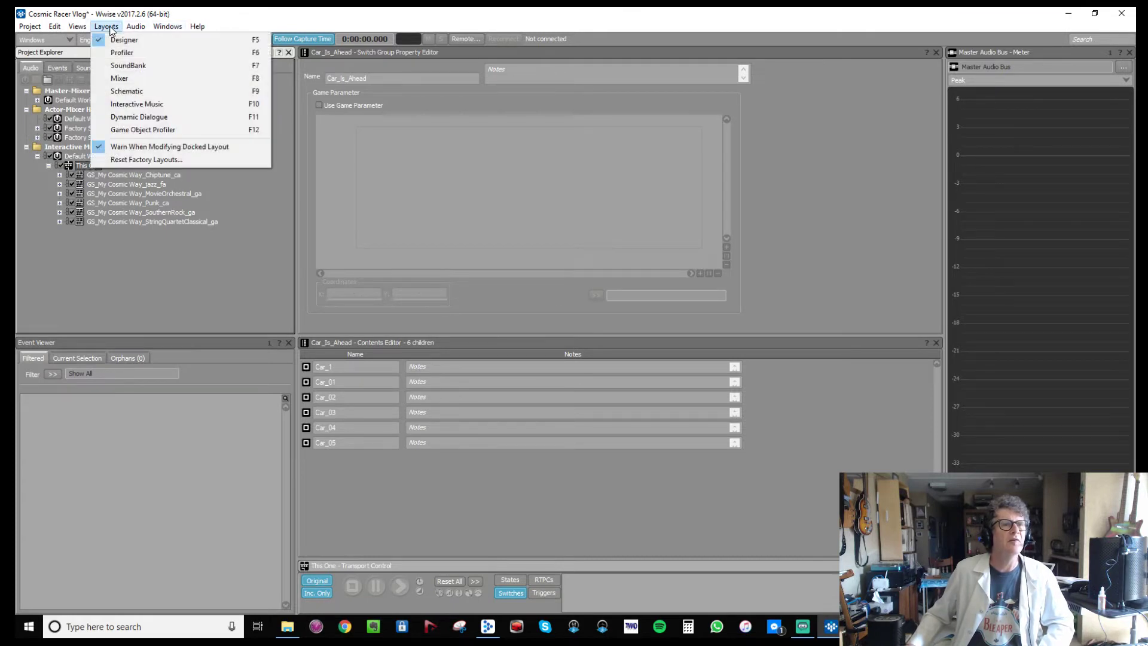
left_click(132, 106)
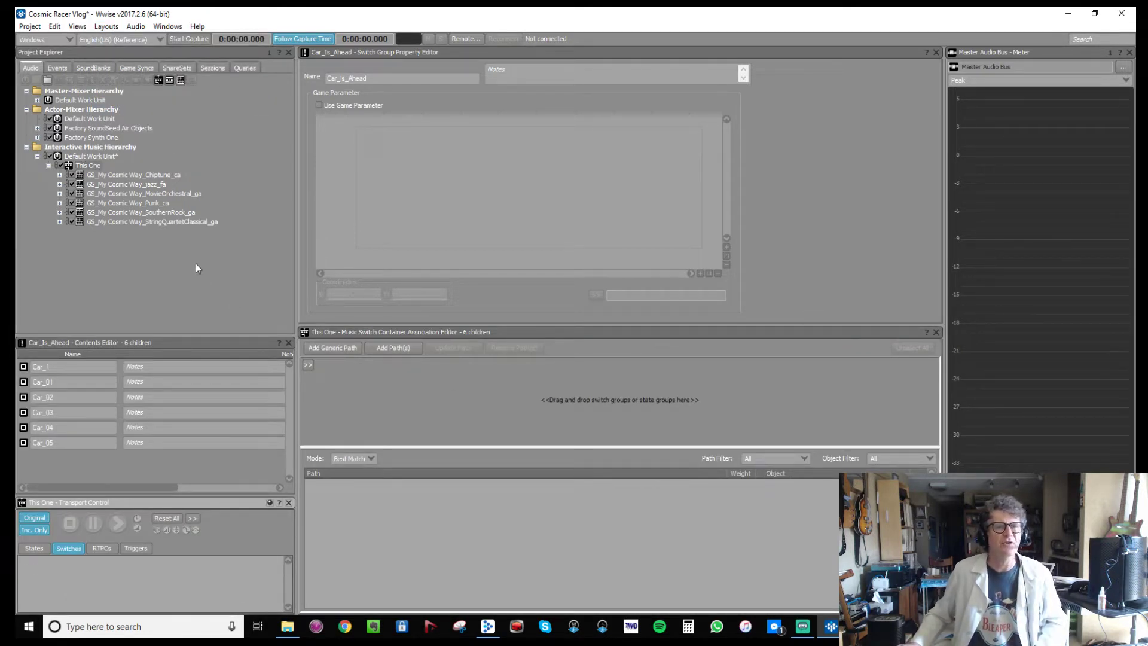
Add the Car_Is_Ahead switch group to the This One music switch container's associations.
left_click(307, 365)
mouse_move(342, 372)
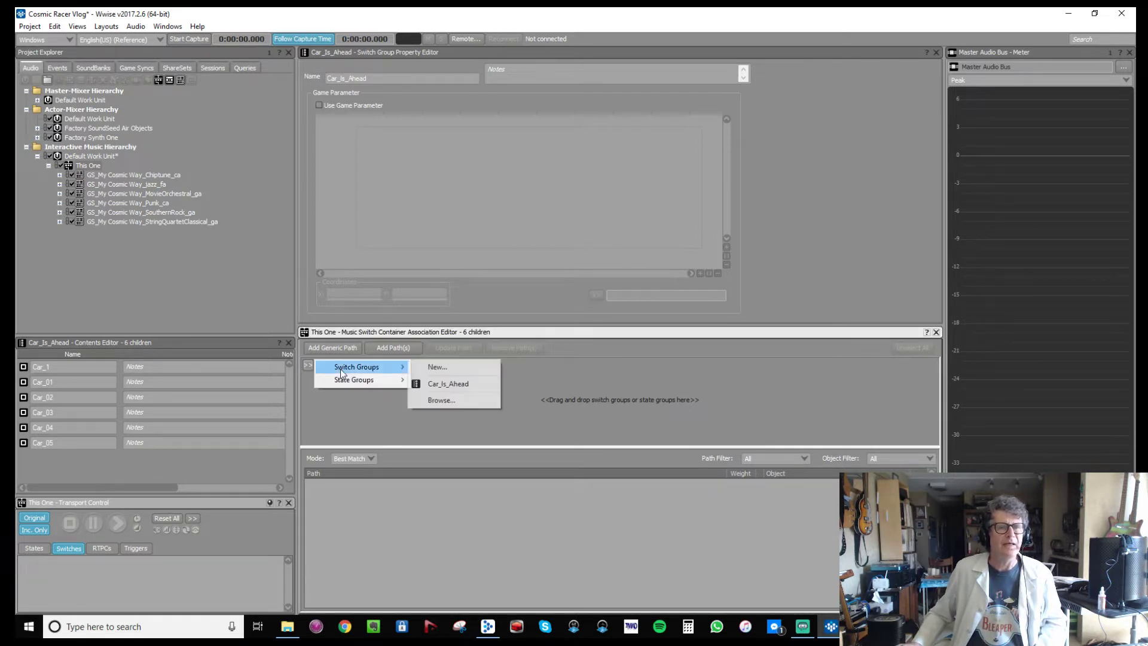
left_click(450, 382)
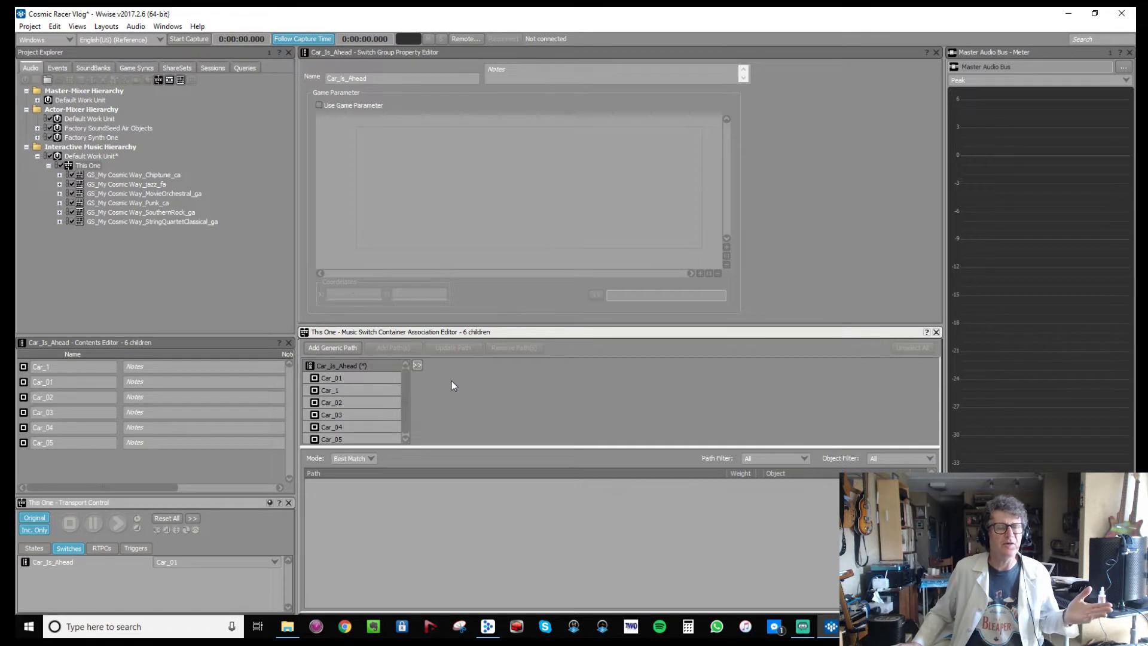
Assign the Chiptune music to Car_01, jazz to Car_1, MovieOrchestral to Car_02, Punk to Car_03, SouthernRock to Car_04 and StringQuartetClassical to Car_05.
left_click_drag(110, 174, 364, 374)
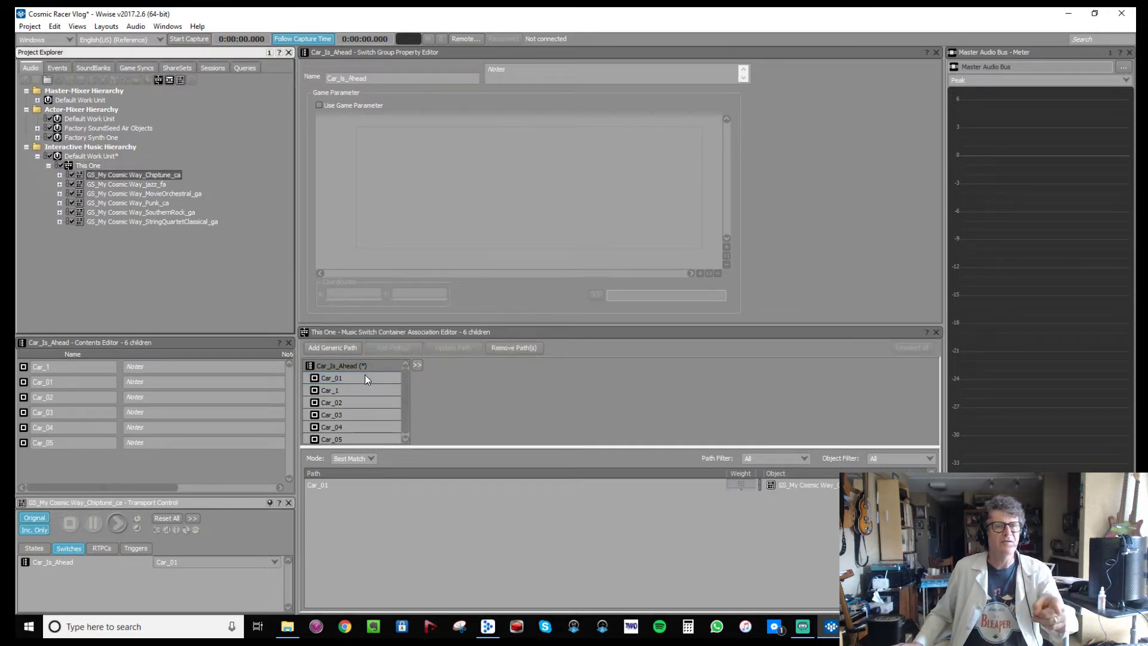
left_click_drag(147, 185, 354, 394)
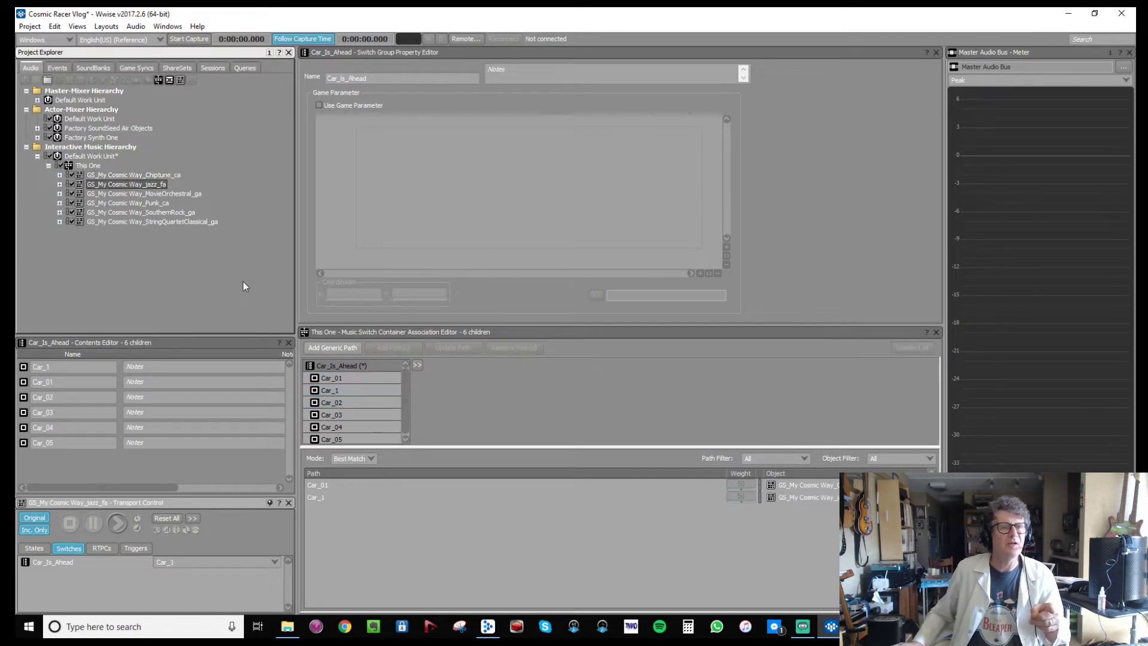
left_click_drag(137, 195, 336, 402)
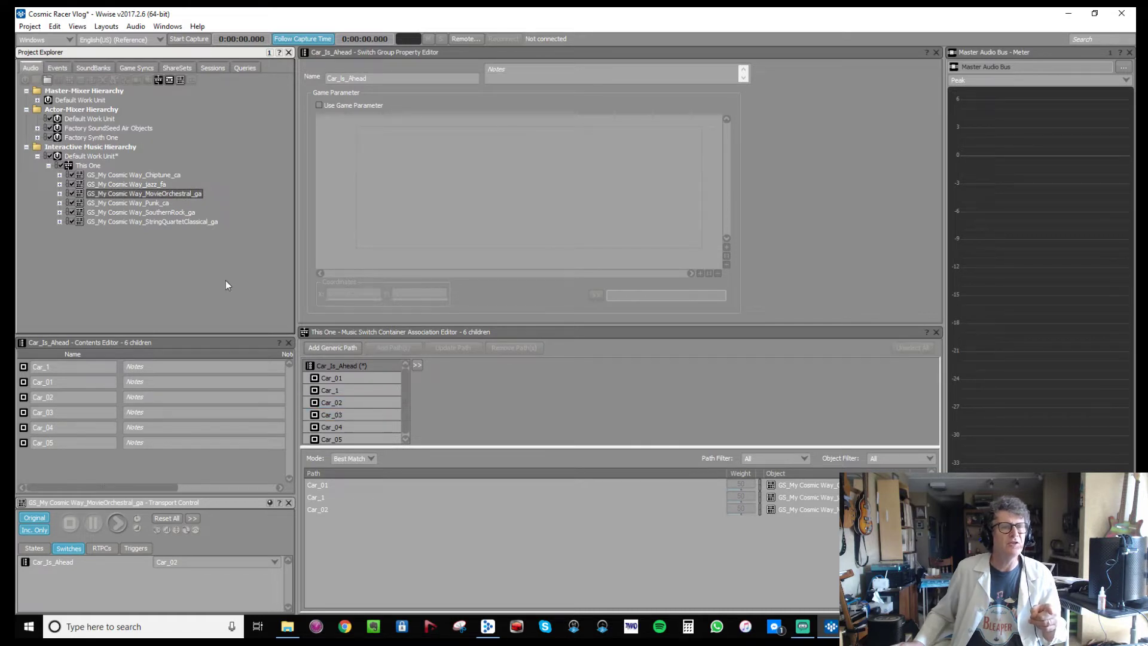
left_click_drag(167, 203, 343, 415)
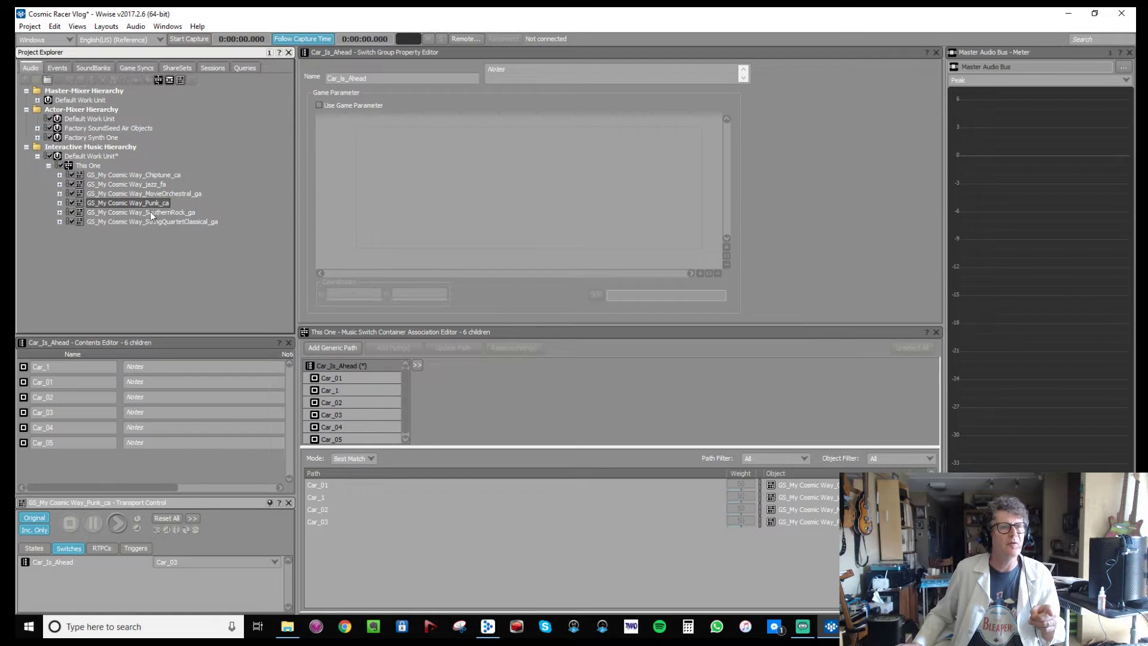
left_click_drag(150, 211, 343, 425)
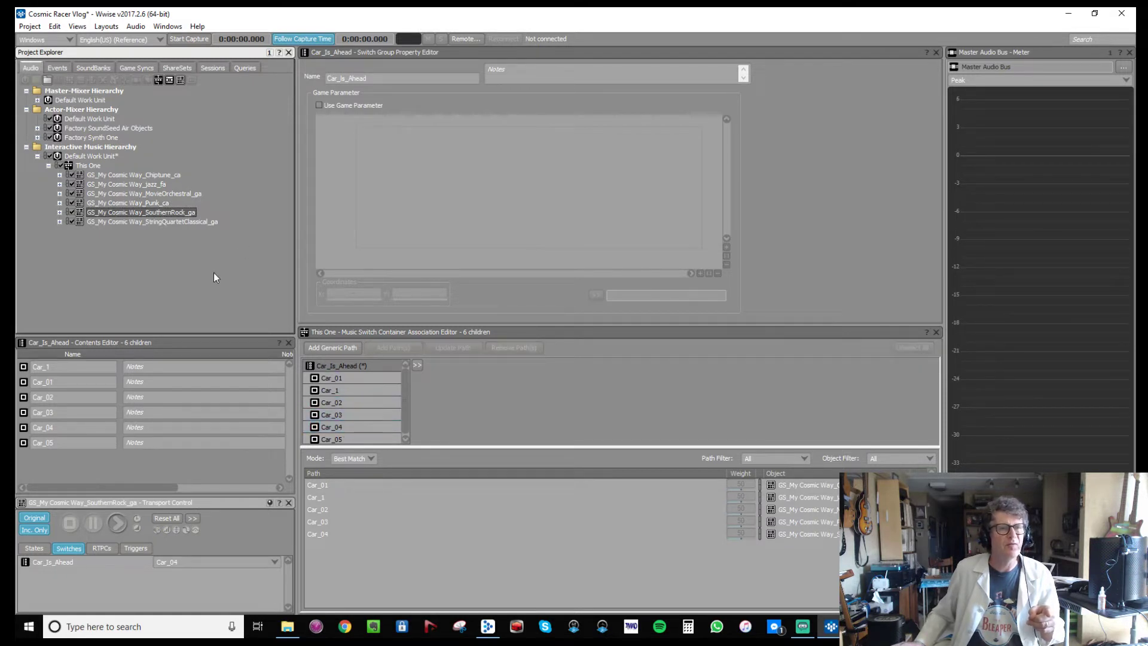
left_click_drag(165, 225, 341, 441)
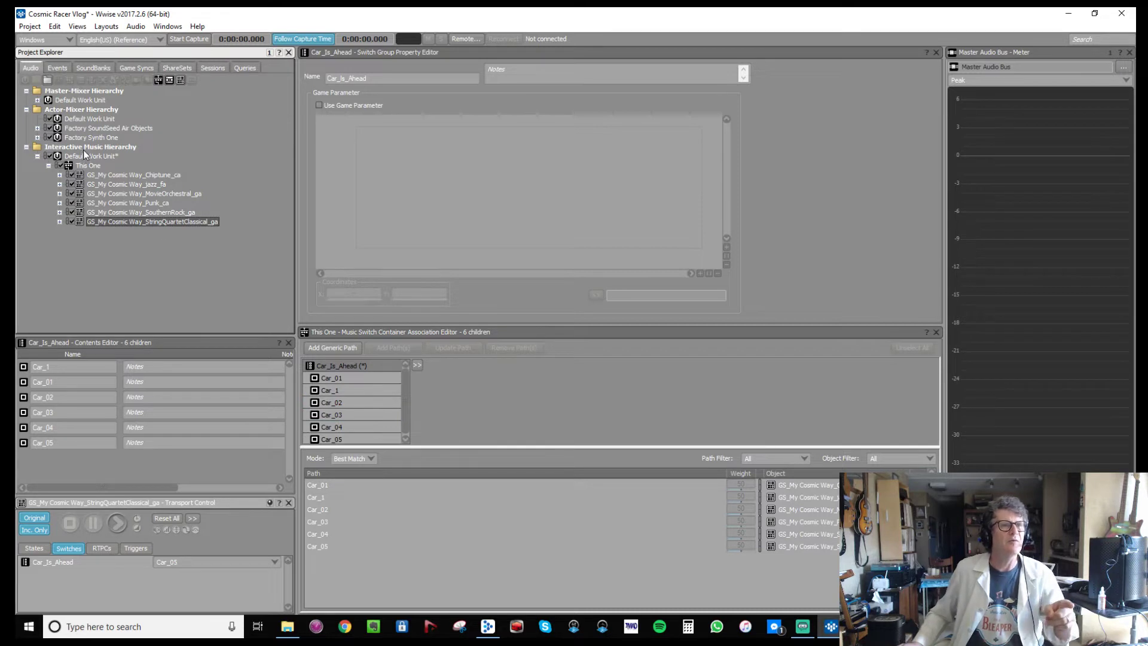
Select the This One container, play it with the Car_05 switch active, and stop playback.
left_click(88, 166)
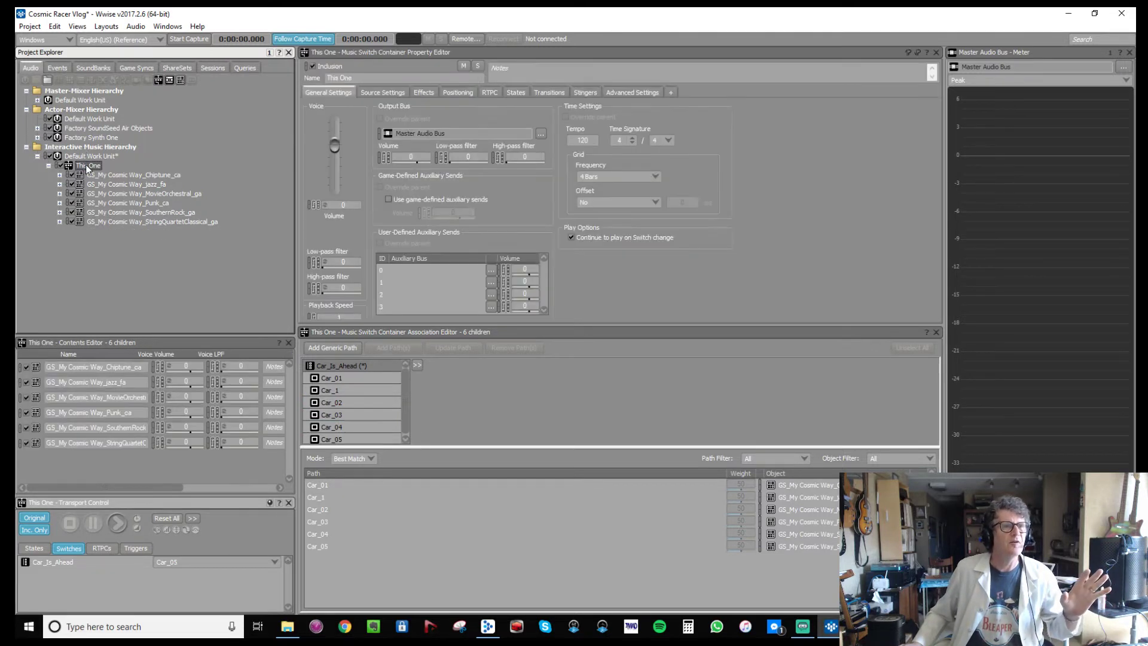
left_click(117, 525)
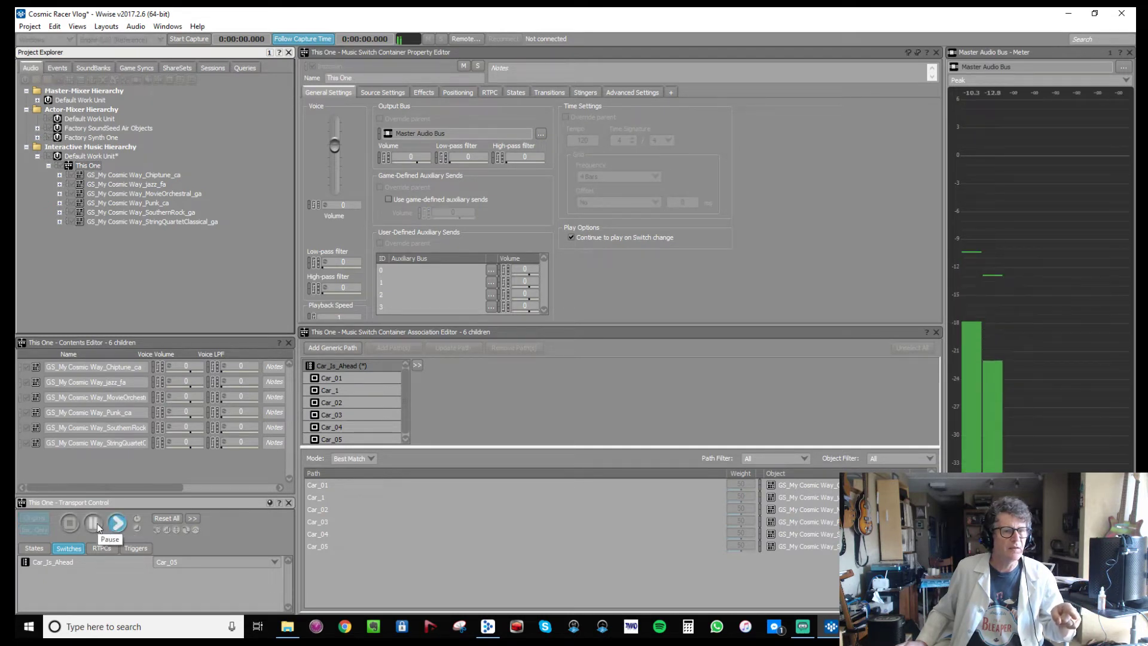
left_click(97, 522)
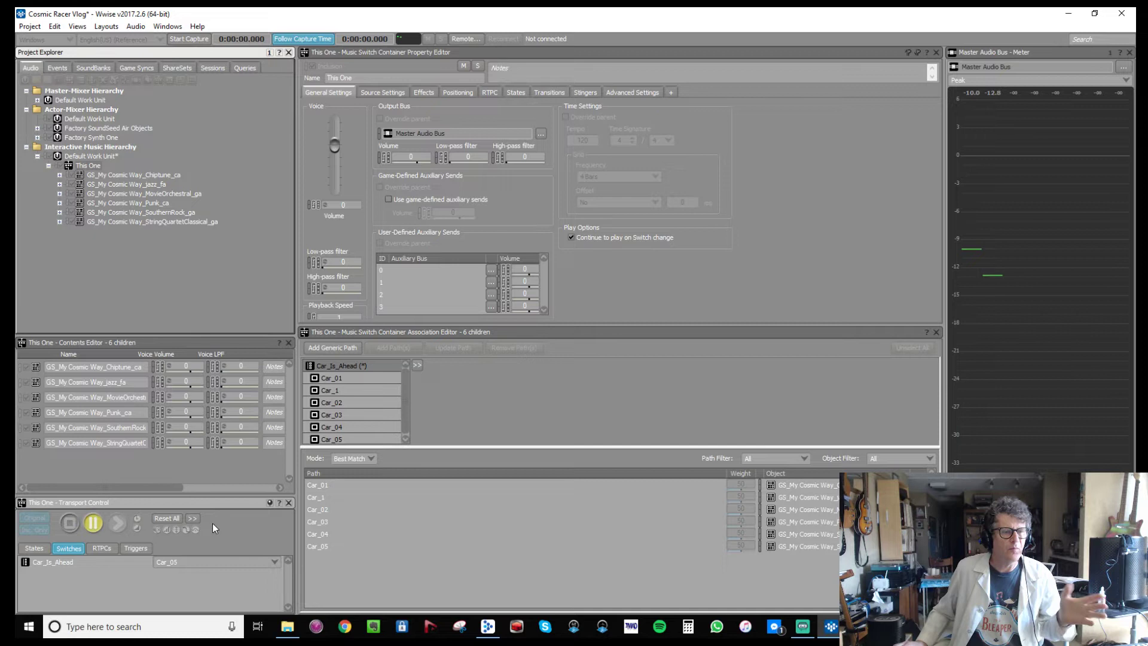
left_click(96, 525)
left_click(72, 524)
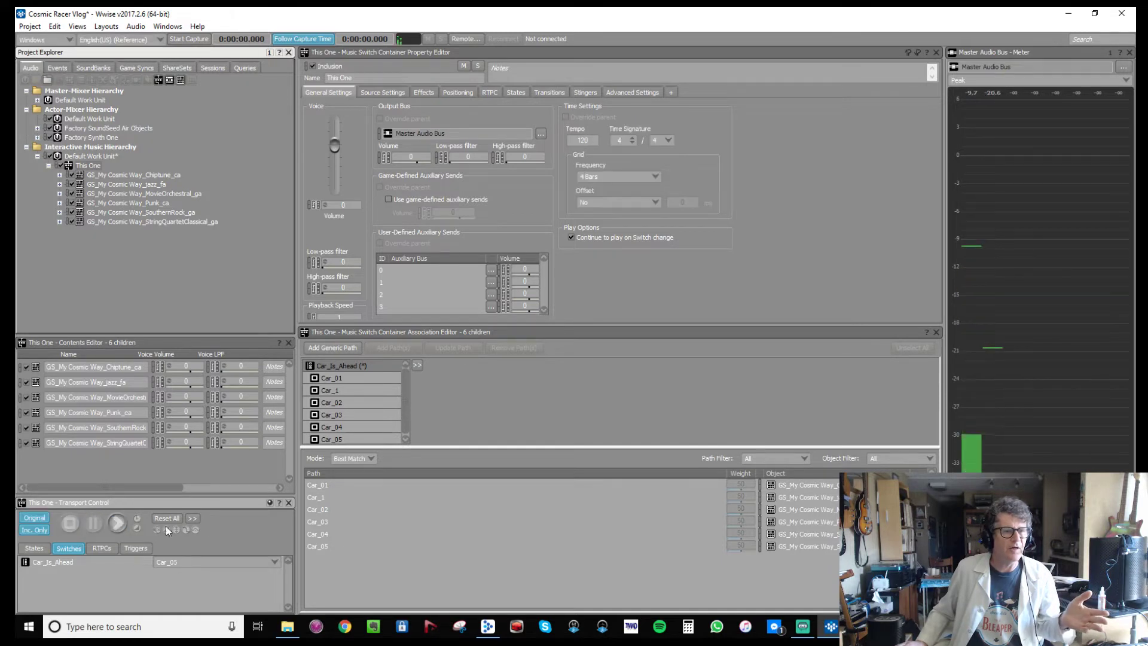
Pin the transport control to the This One container and audition it with Car_Is_Ahead set to Car_02.
left_click(269, 503)
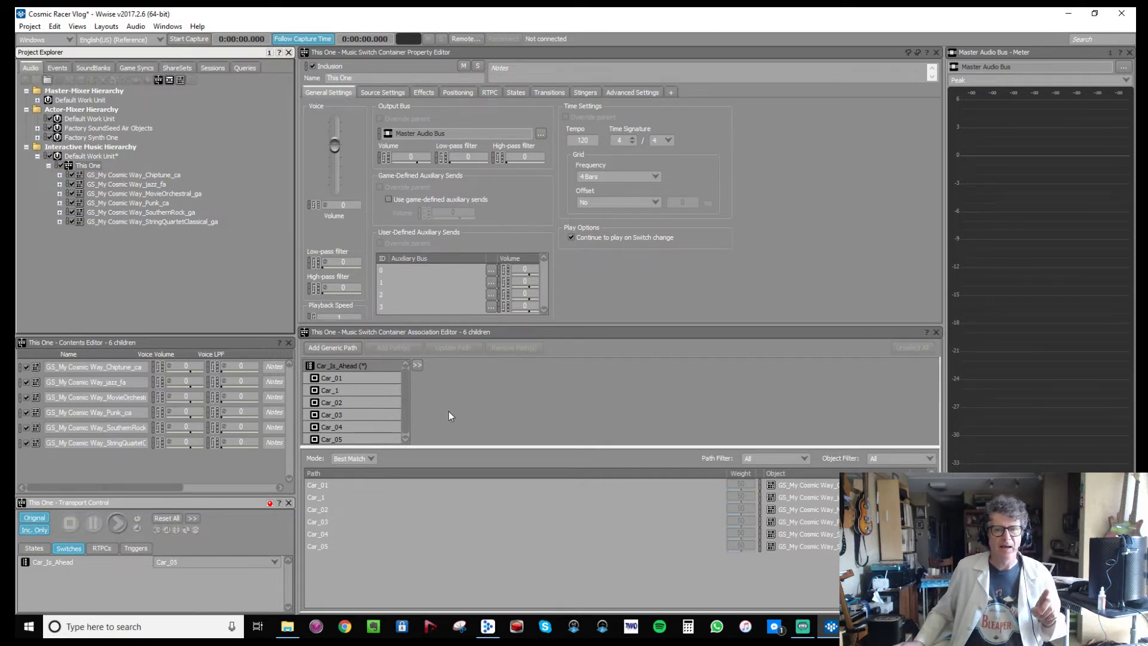
left_click(189, 561)
left_click(173, 588)
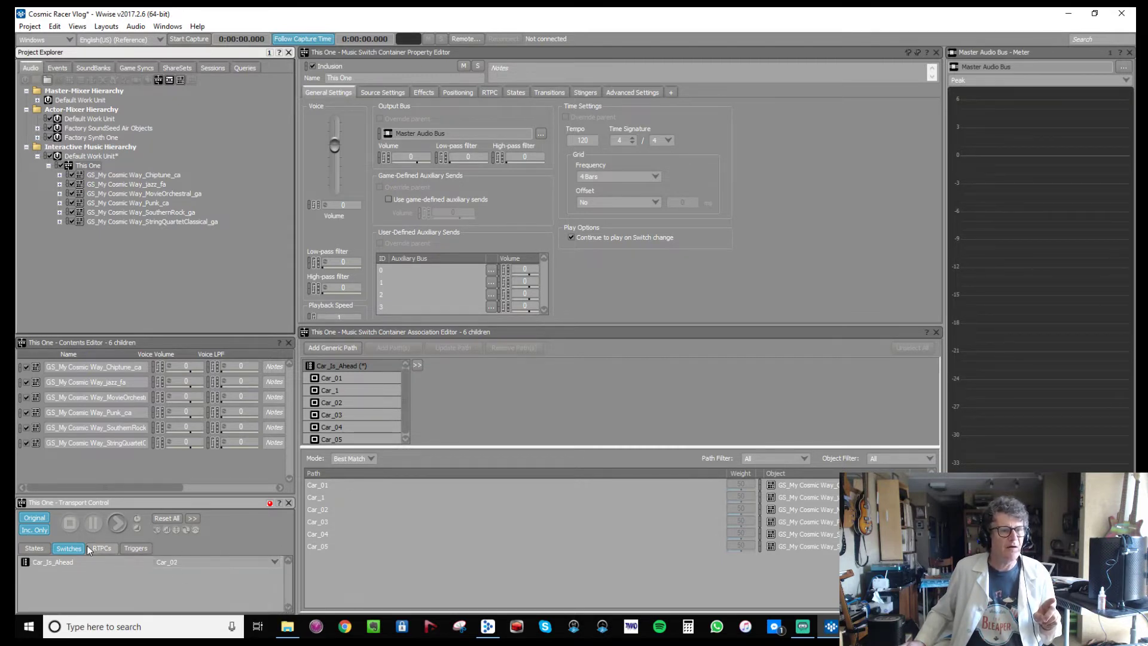
left_click(115, 523)
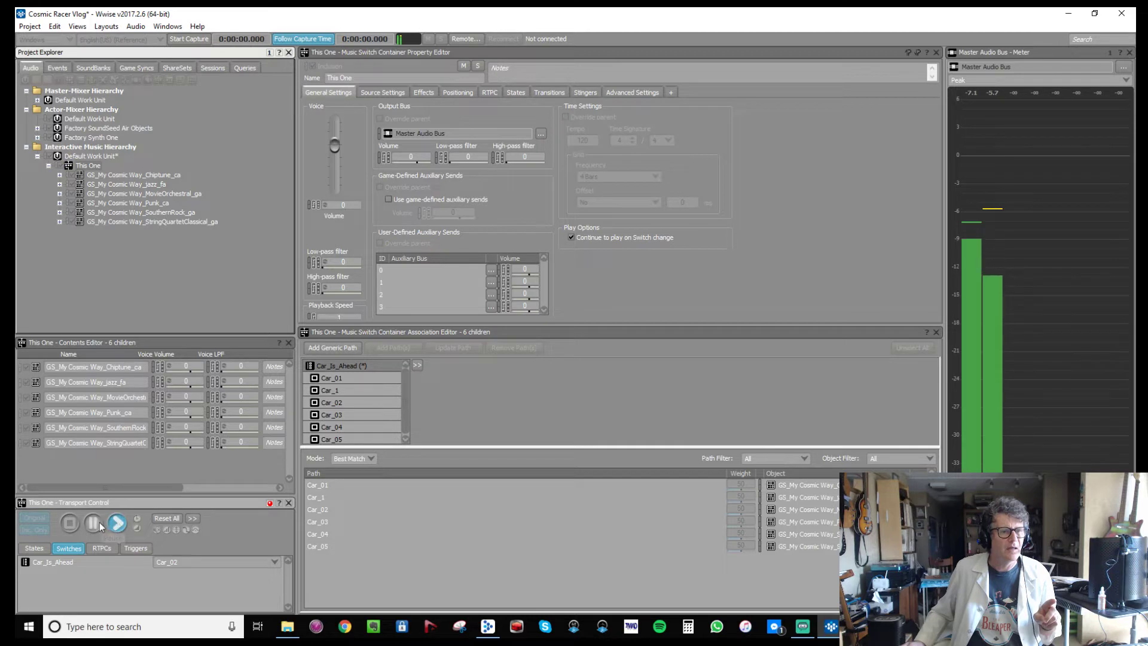
left_click(69, 523)
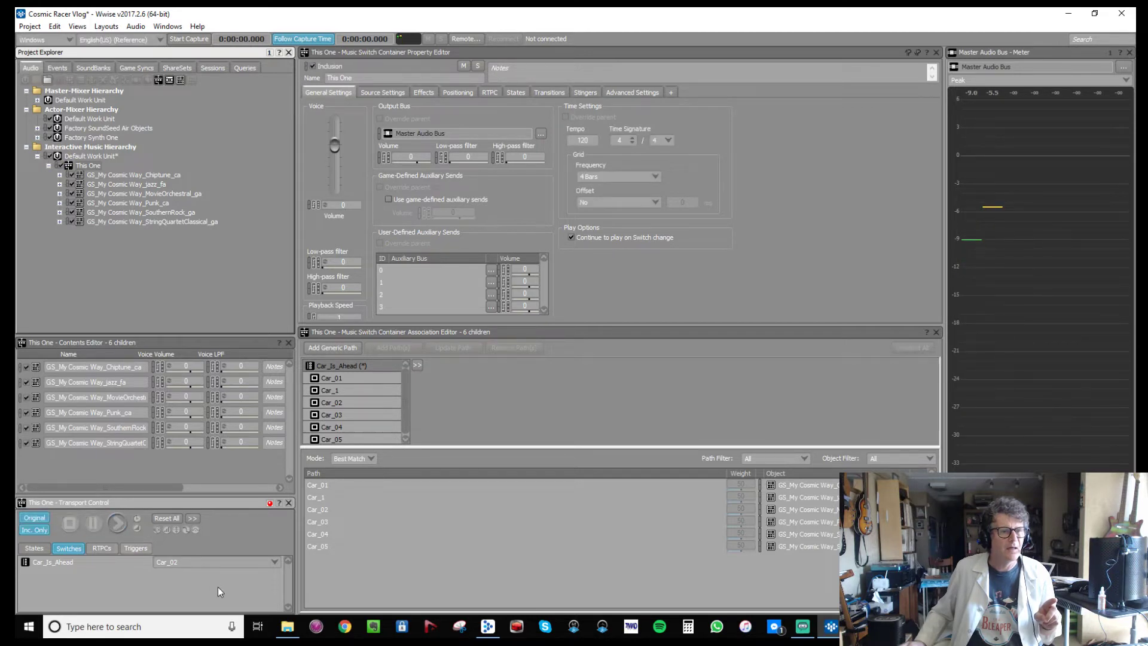
Set Car_Is_Ahead to Car_04 and briefly audition the container's music.
left_click(216, 561)
left_click(179, 601)
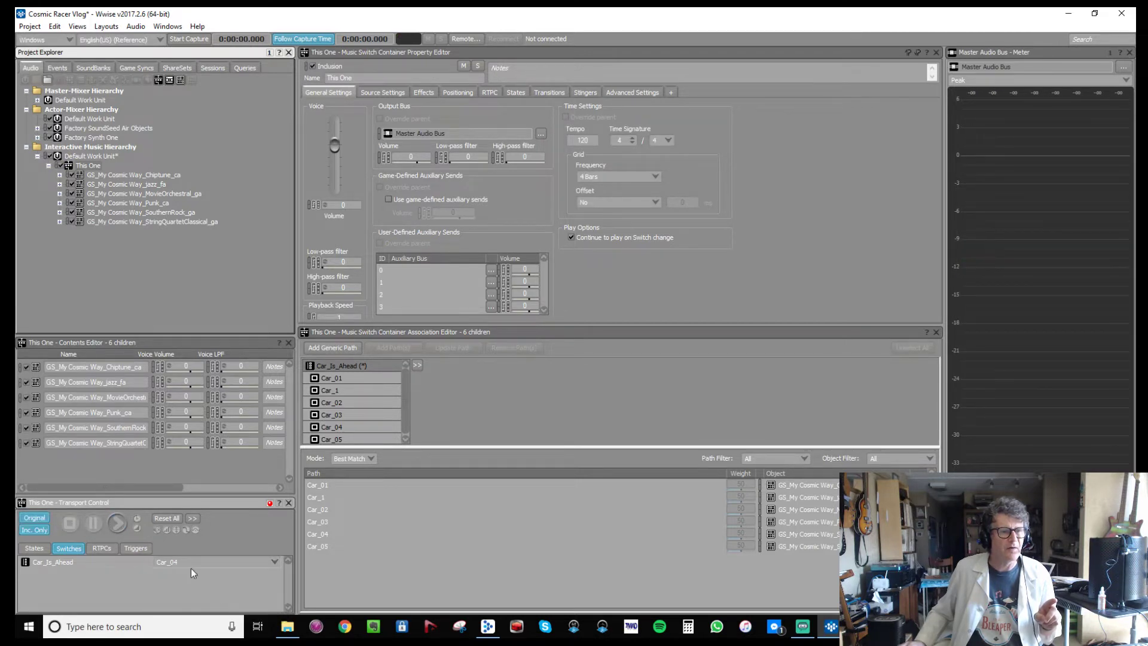
left_click(120, 522)
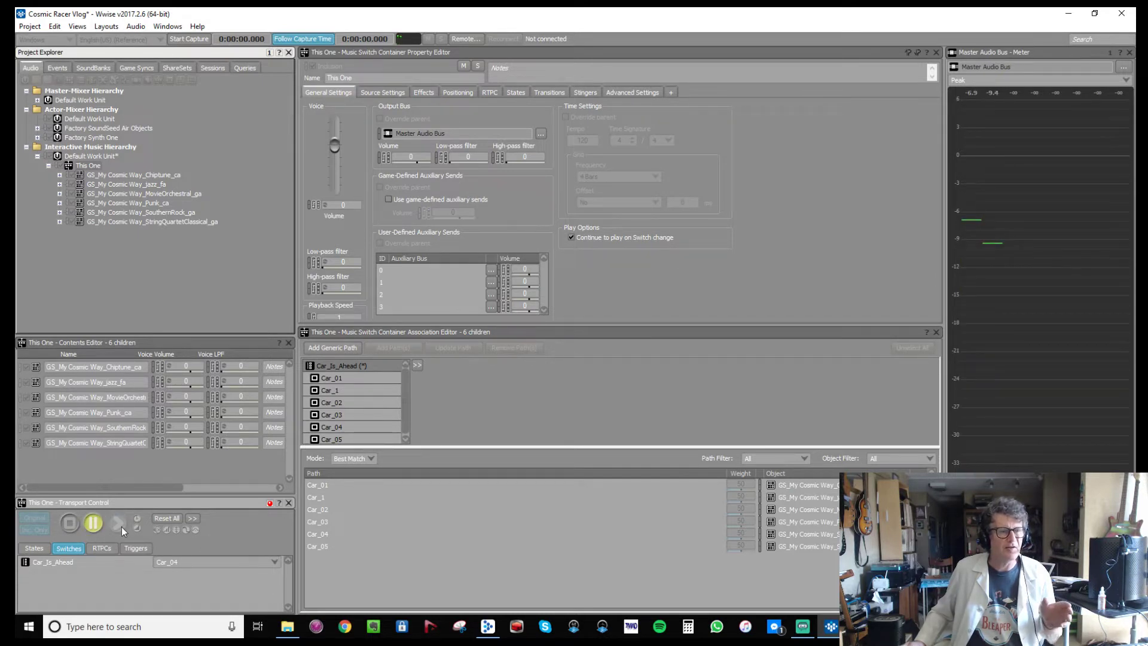
left_click(71, 522)
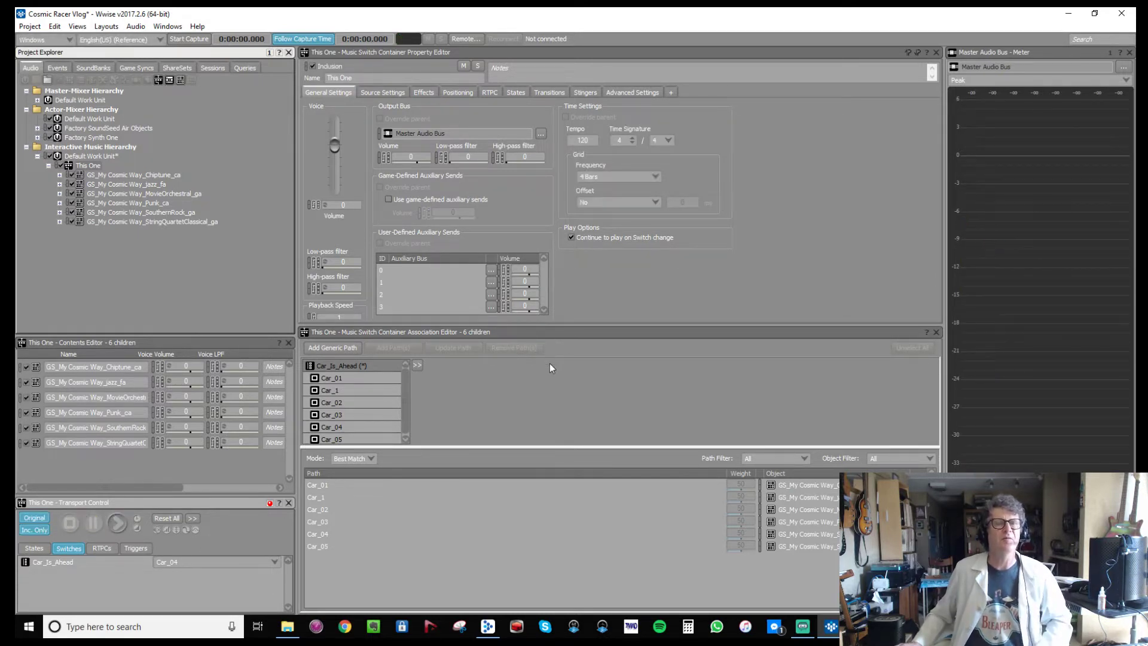
Set the Any-to-Any transition of the This One container to exit the source at Immediate.
left_click(554, 91)
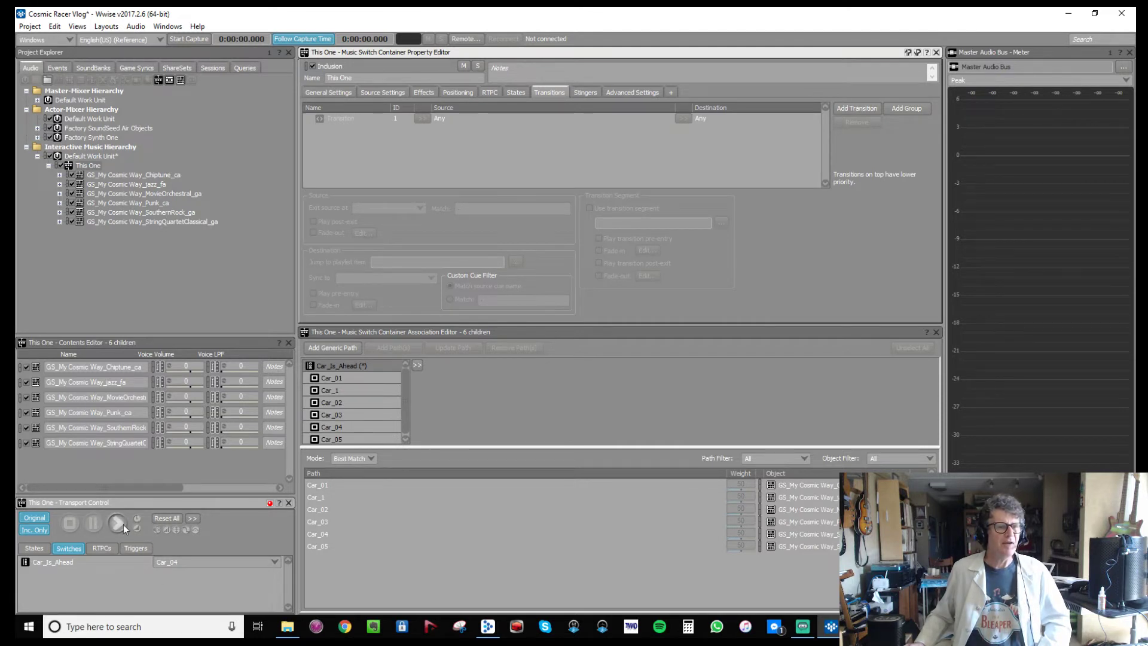
left_click(482, 119)
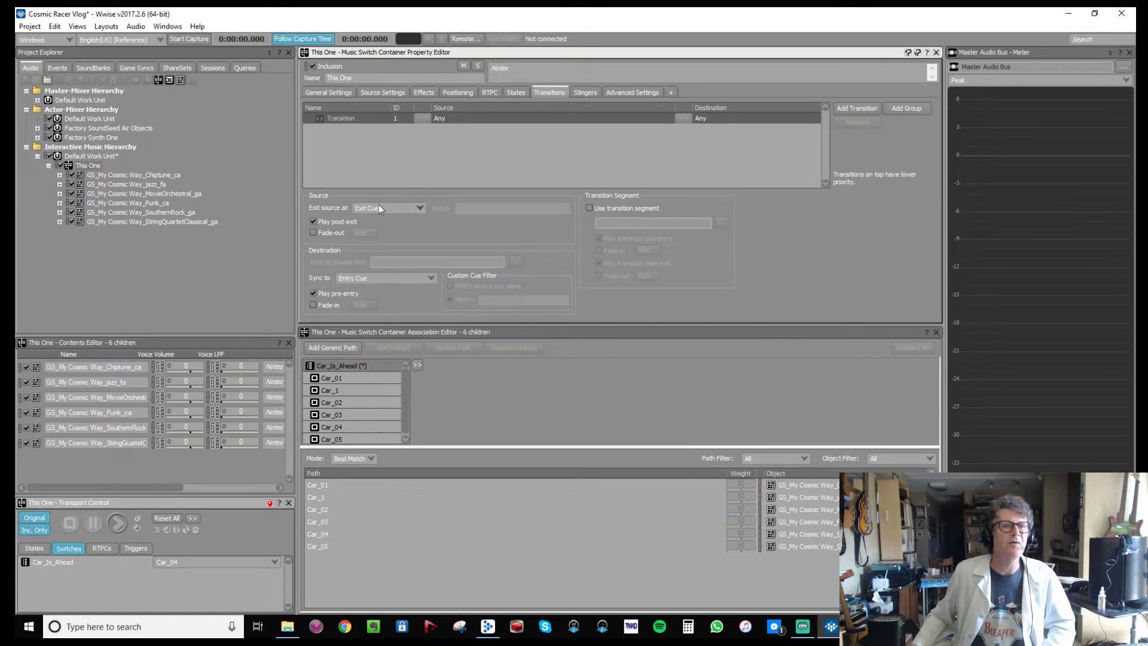
left_click(419, 208)
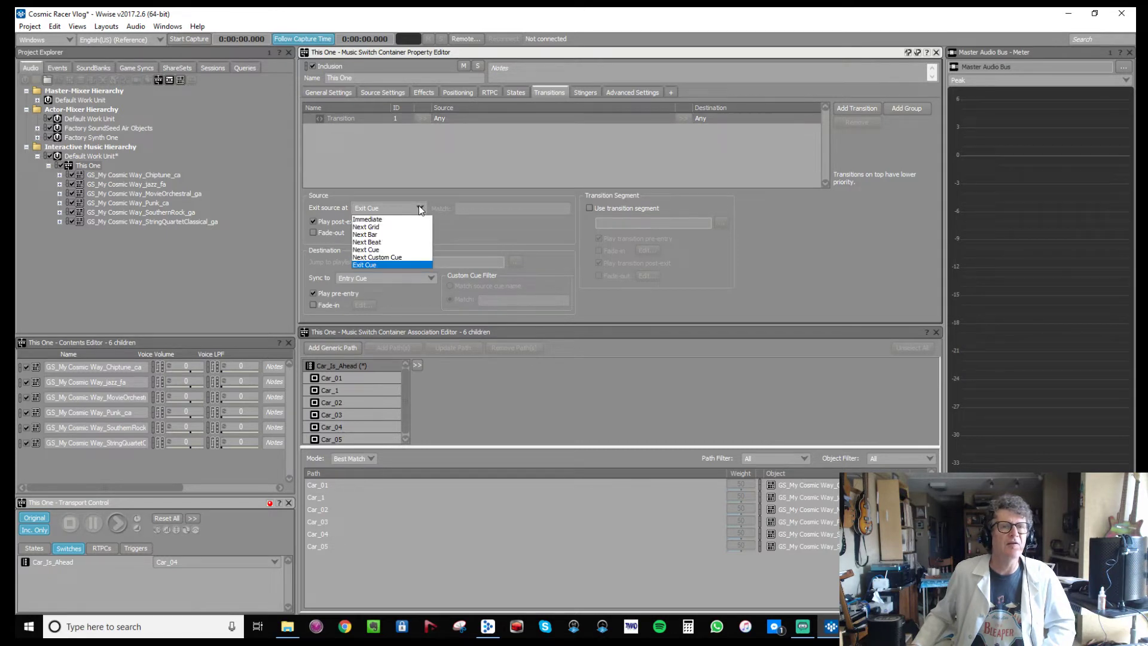
left_click(410, 219)
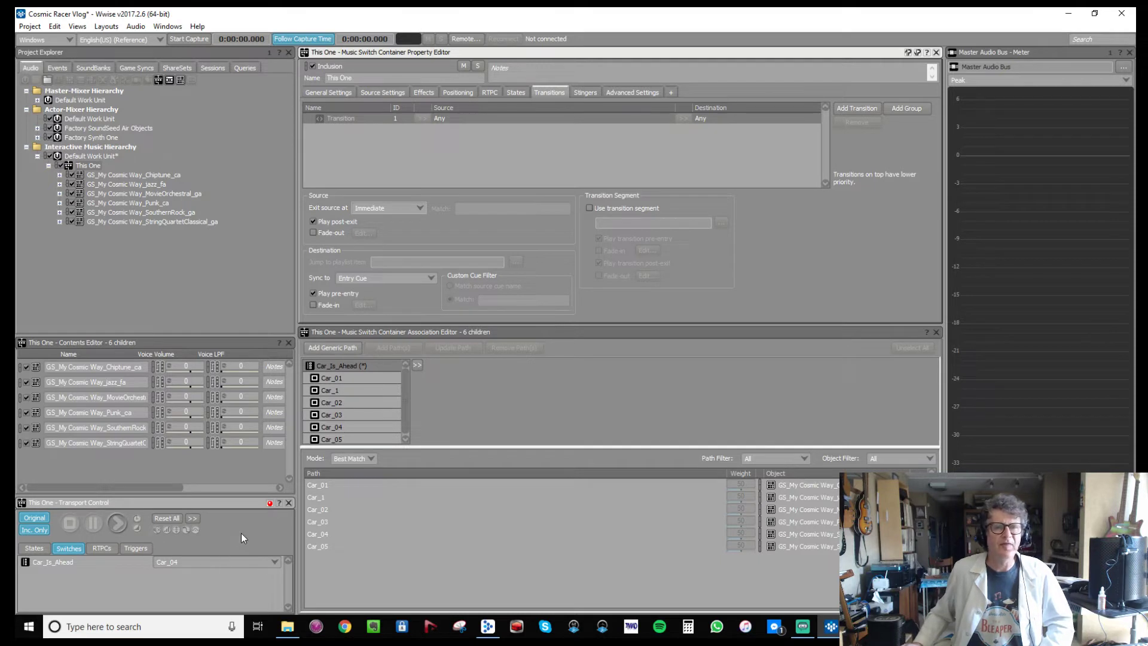
Play the container, change Car_Is_Ahead to Car_02 and Car_03 during playback to test the transition, and stop.
left_click(117, 521)
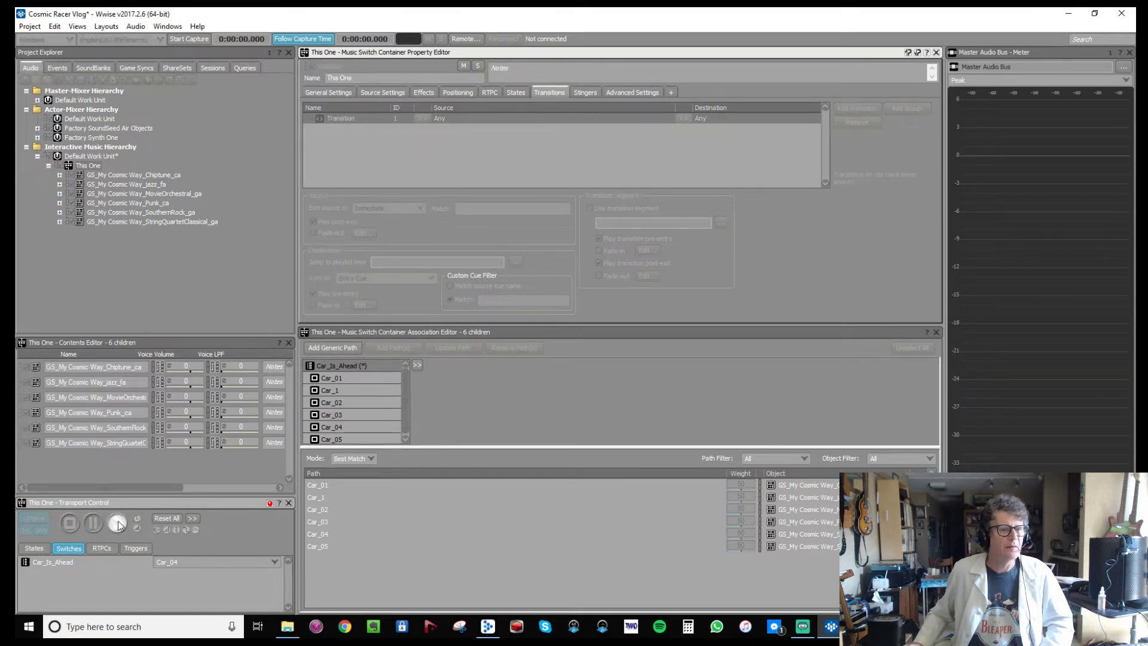
left_click(210, 563)
left_click(207, 588)
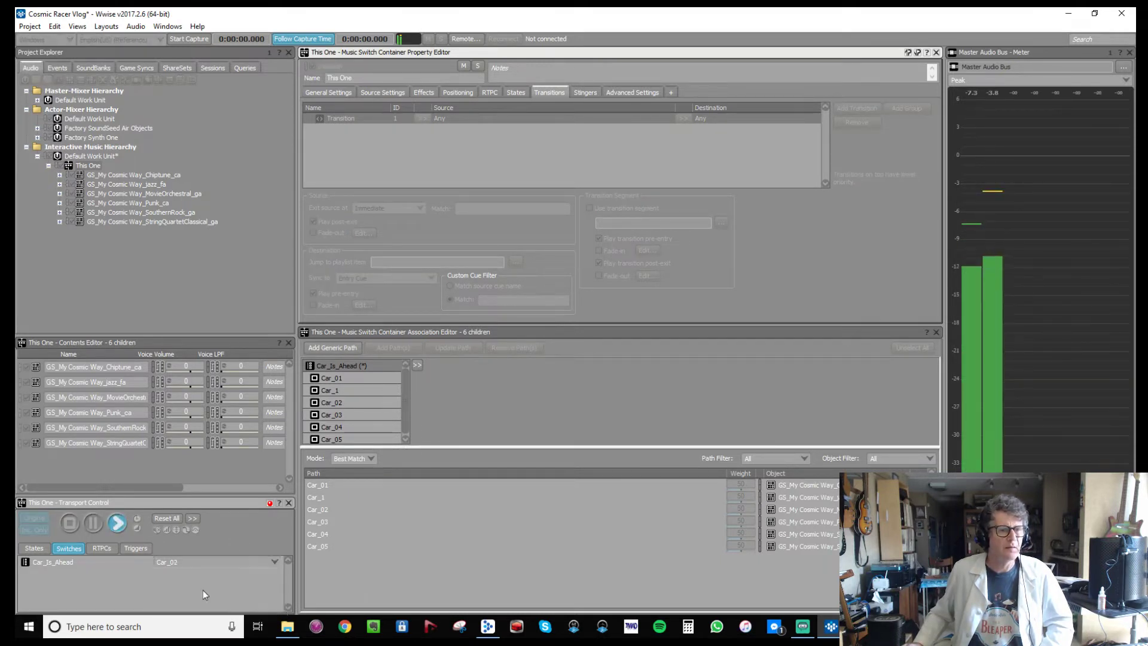
left_click(203, 562)
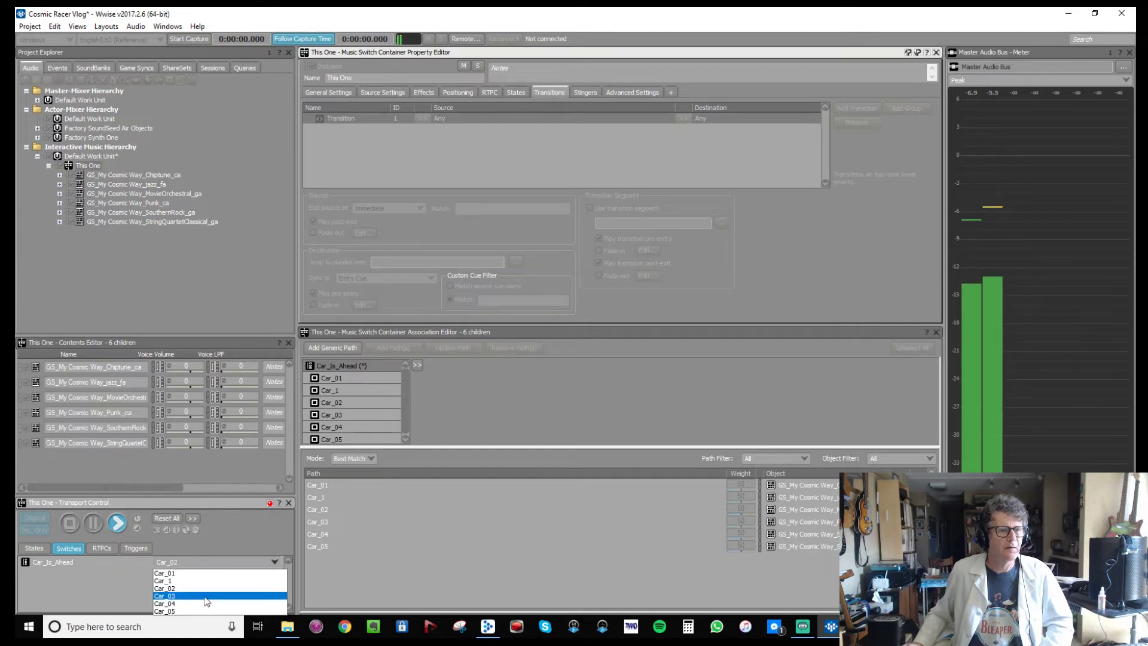
left_click(202, 594)
left_click(91, 523)
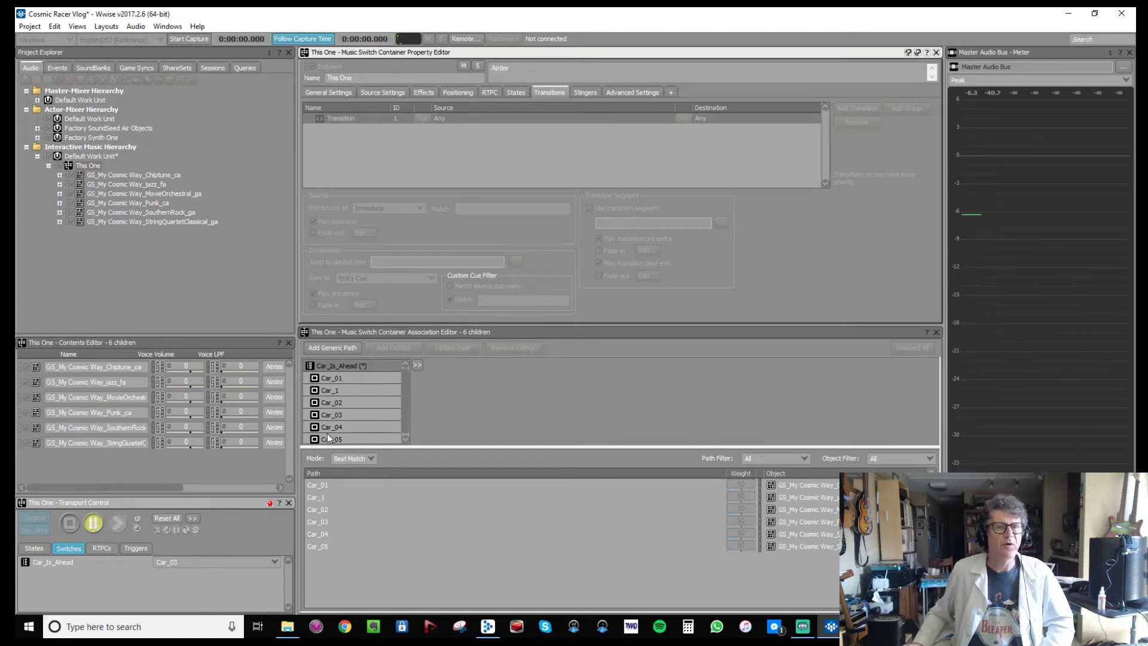
left_click(69, 523)
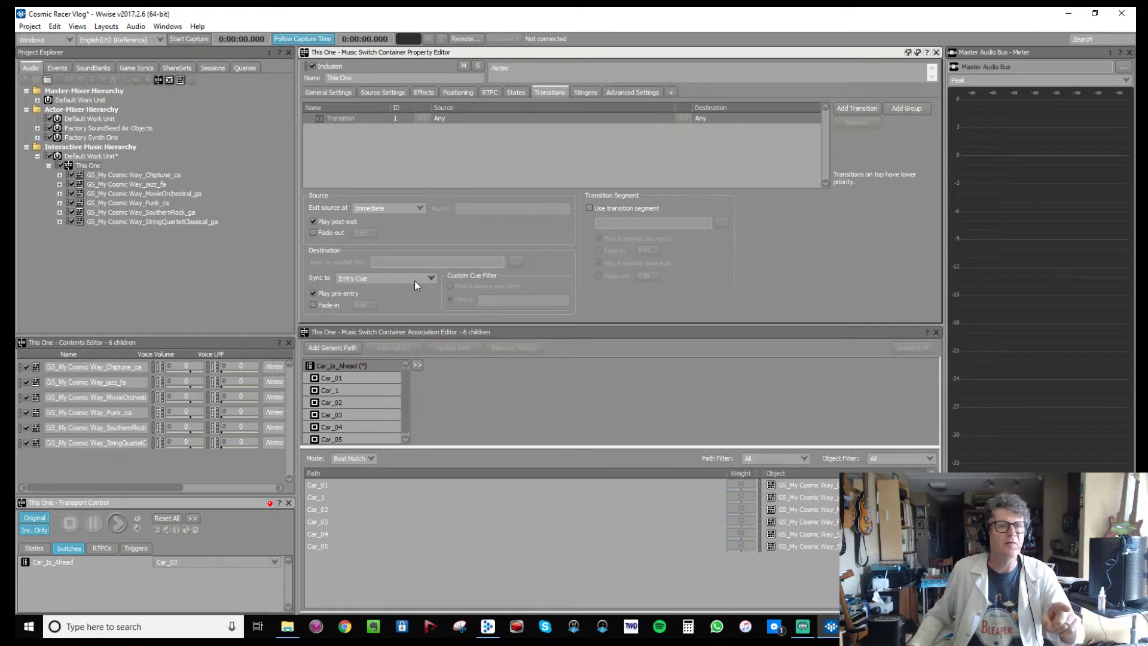
Sync the transition's destination to Same Time as Playing Segment.
left_click(431, 277)
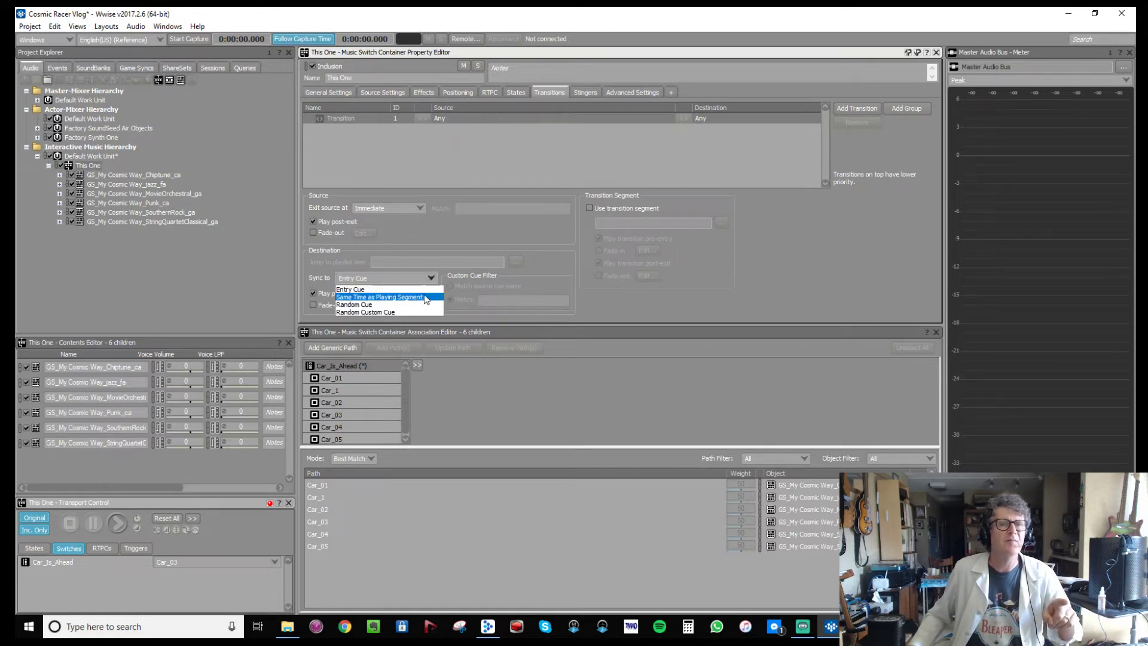
left_click(425, 298)
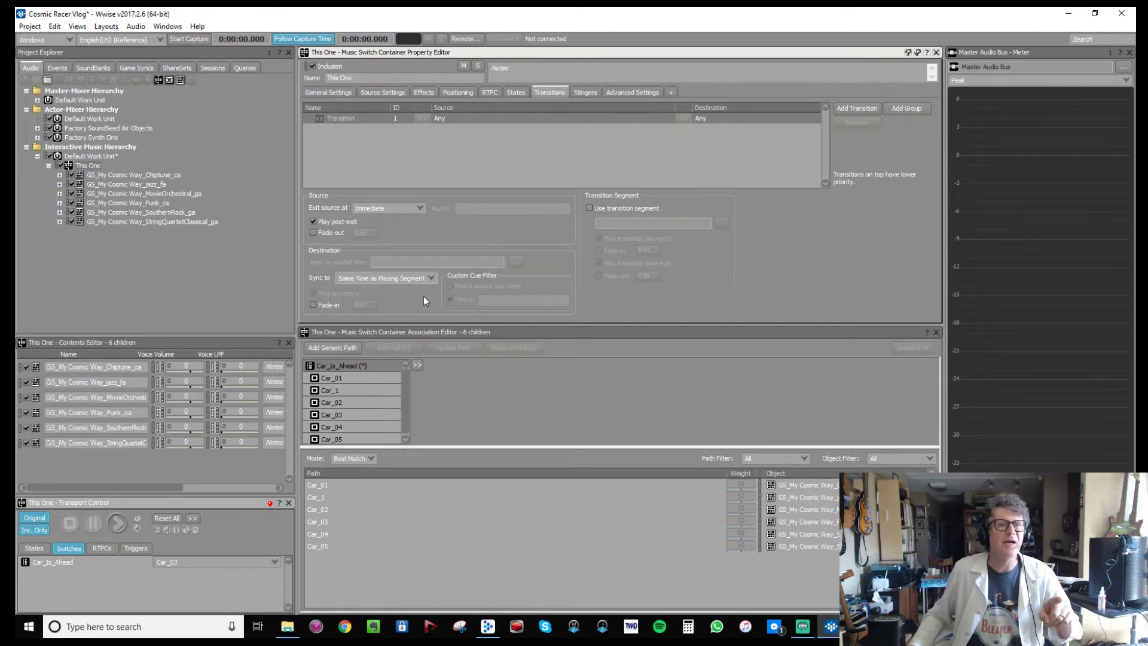
Play the container and test the synced transition by changing Car_Is_Ahead to Car_04, Car_01 and back to Car_04.
left_click(116, 522)
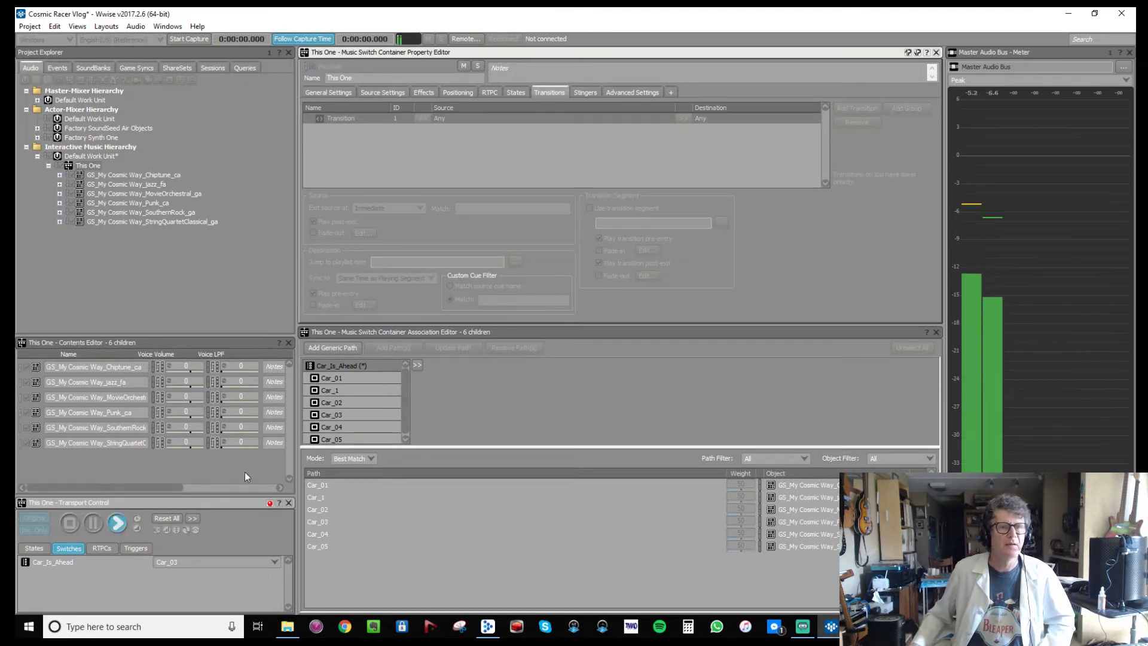
left_click(216, 561)
left_click(209, 600)
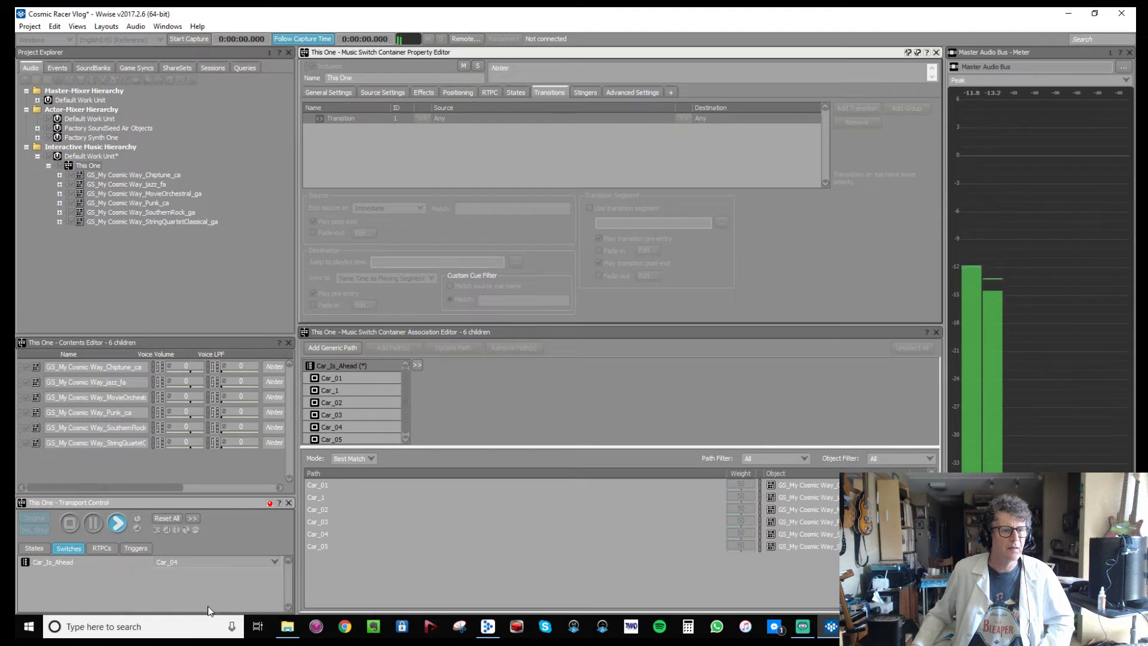
left_click(218, 561)
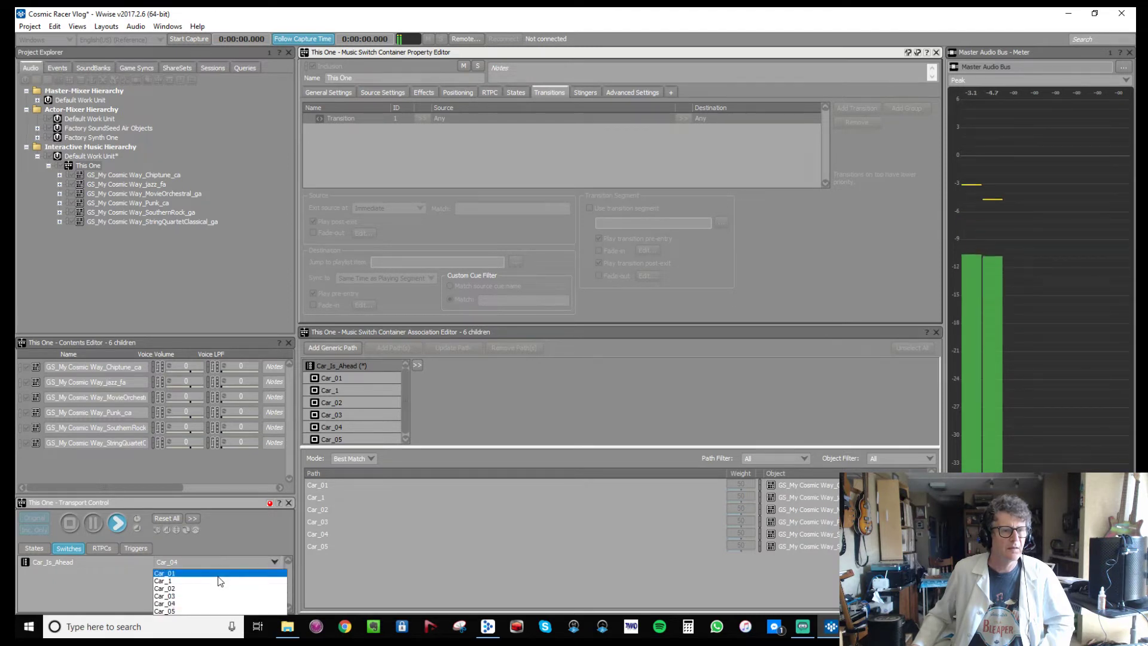
left_click(217, 573)
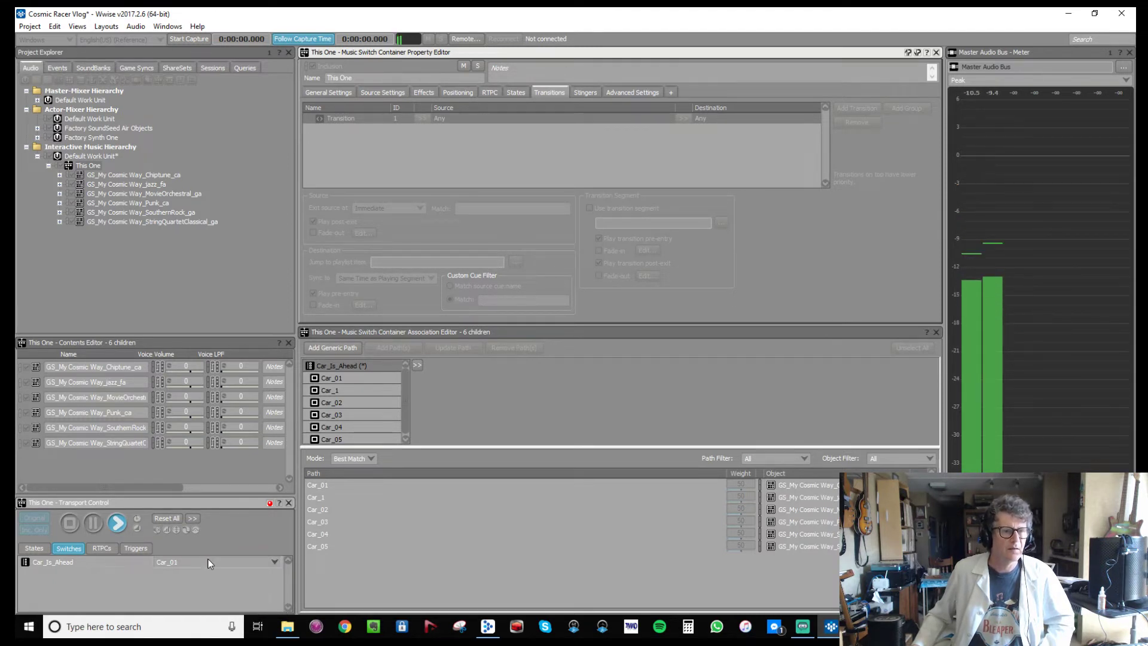
left_click(207, 562)
left_click(201, 600)
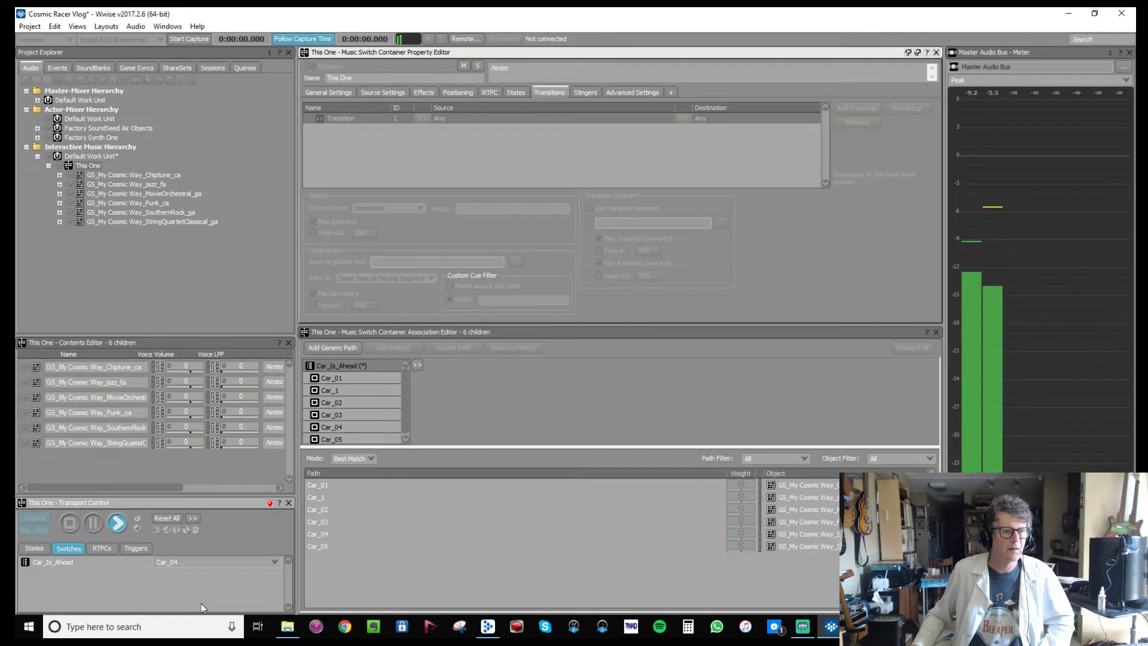
Stop playback and enable a source fade-out with a time of 0.5 on the This One container's Any-to-Any transition.
left_click(92, 523)
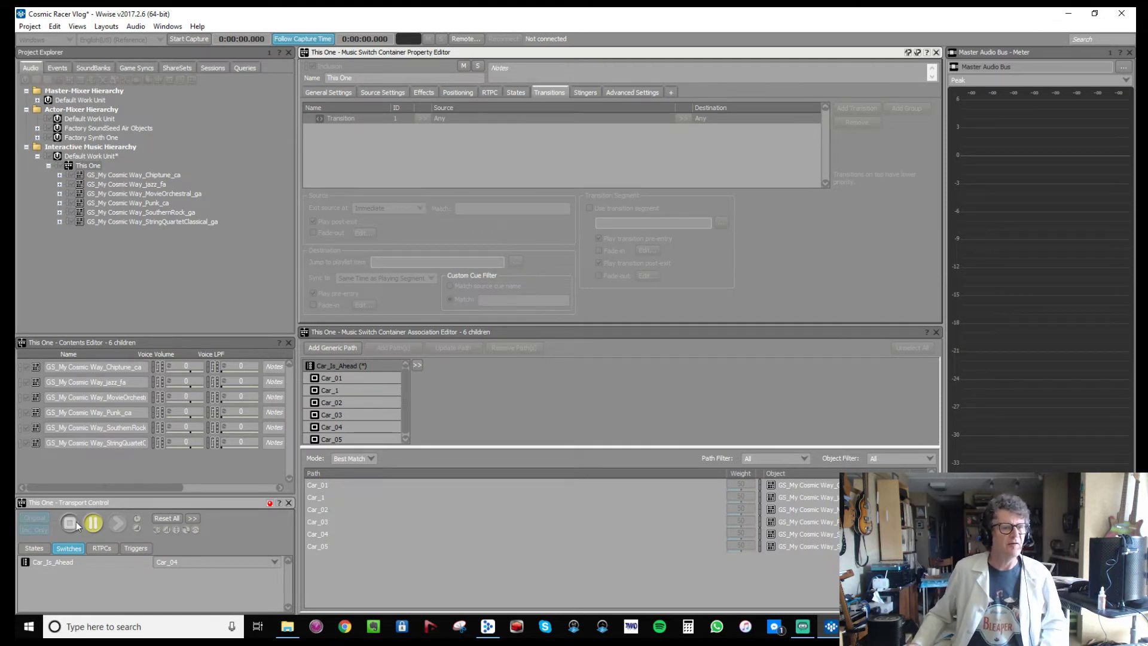
key("space")
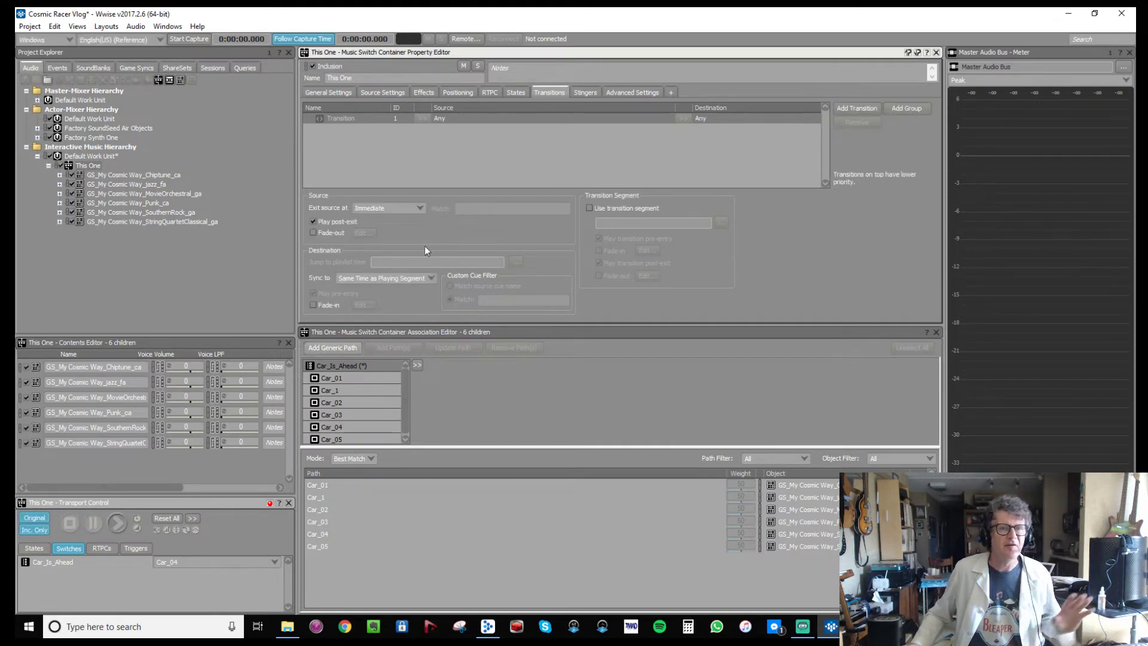
left_click(314, 233)
left_click(363, 232)
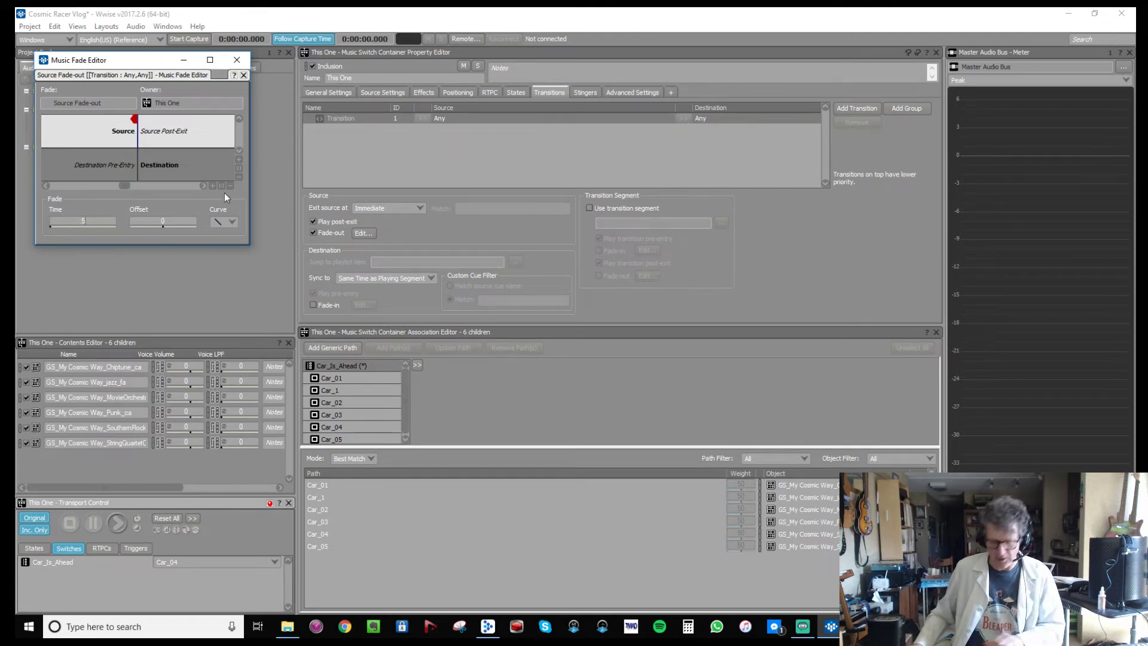
key("Return")
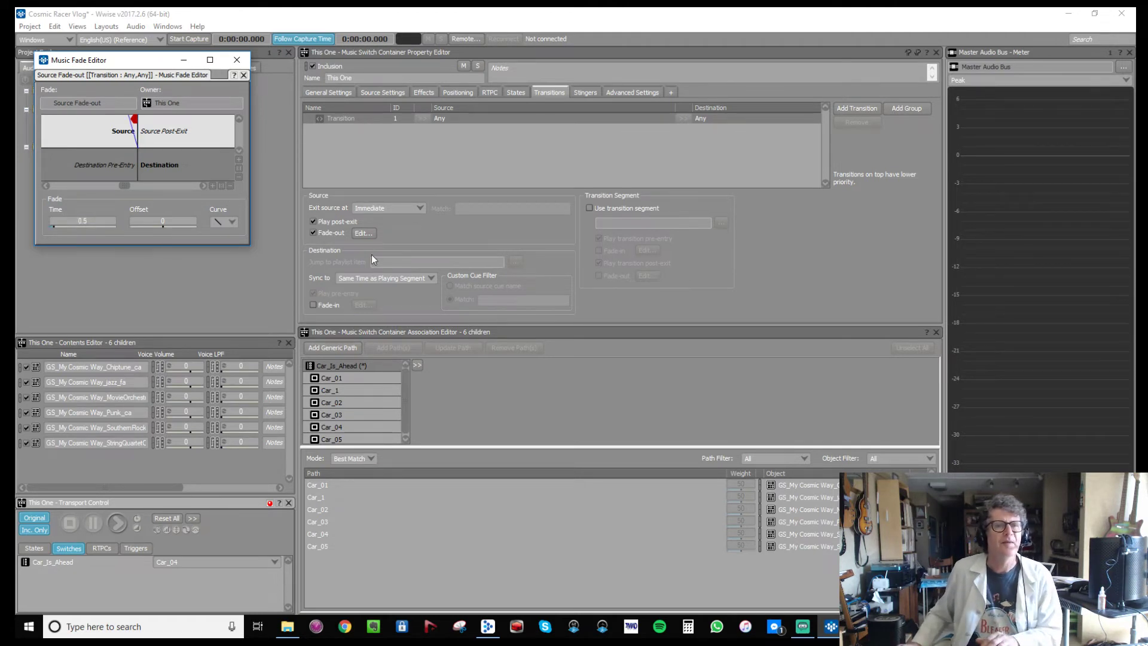
Enable the transition's destination fade-in with a time of 0.5 and an offset of -0.5, and close the fade editor.
left_click(313, 305)
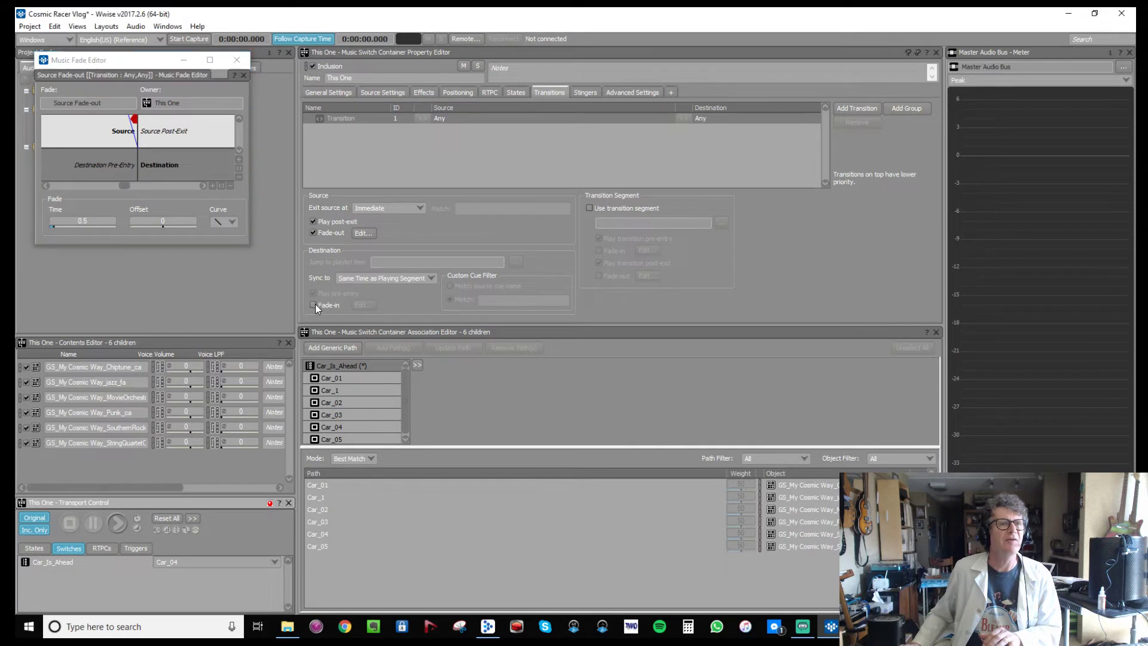
left_click(369, 304)
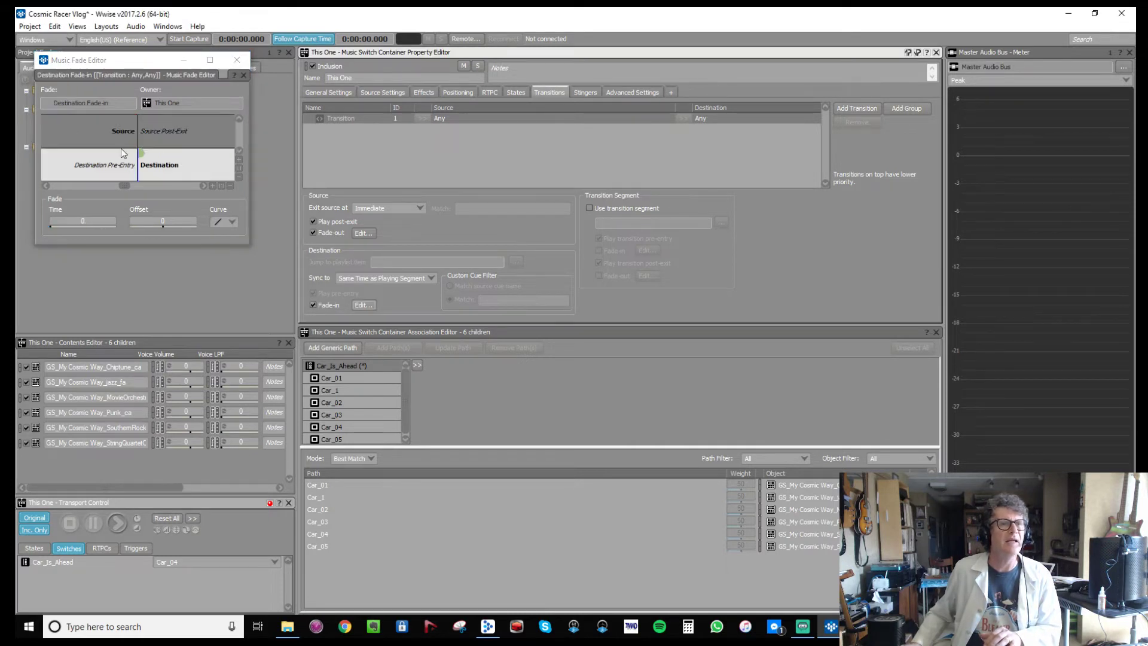
left_click(100, 222)
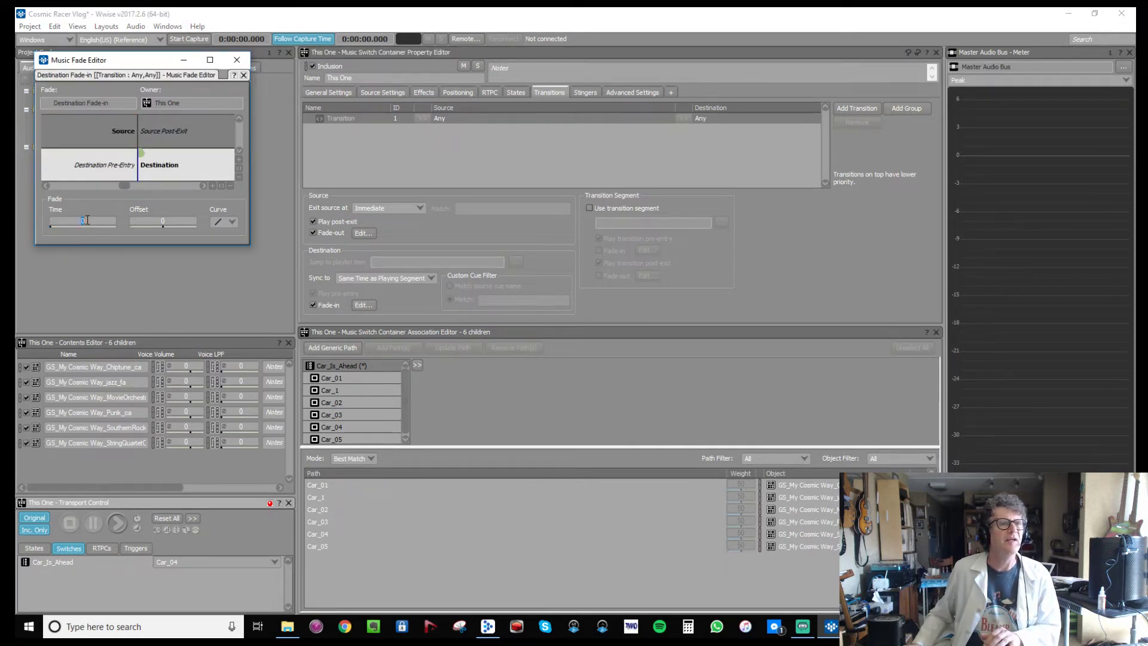
type("0.5")
key("Return")
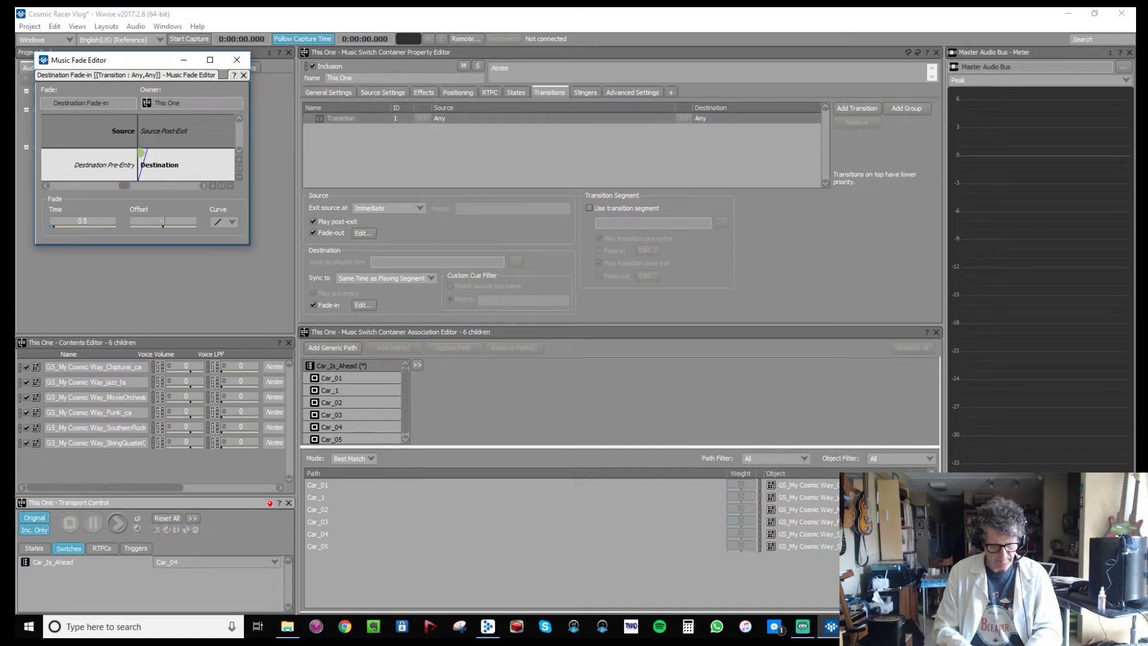
left_click(163, 224)
type("-.5")
key("Return")
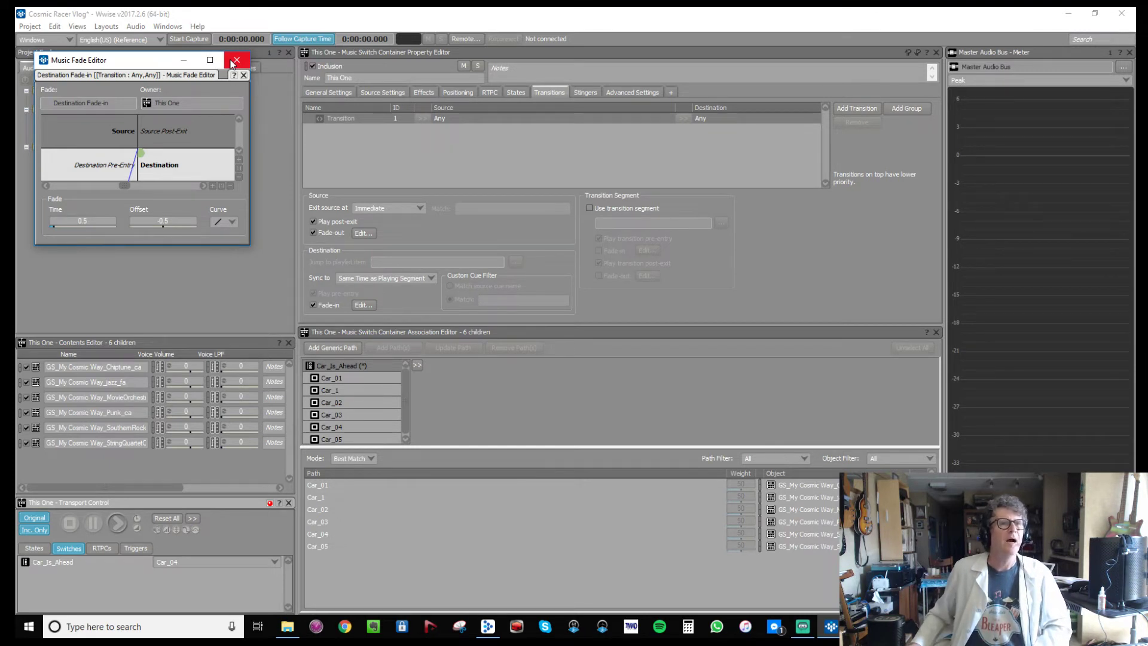
left_click(234, 61)
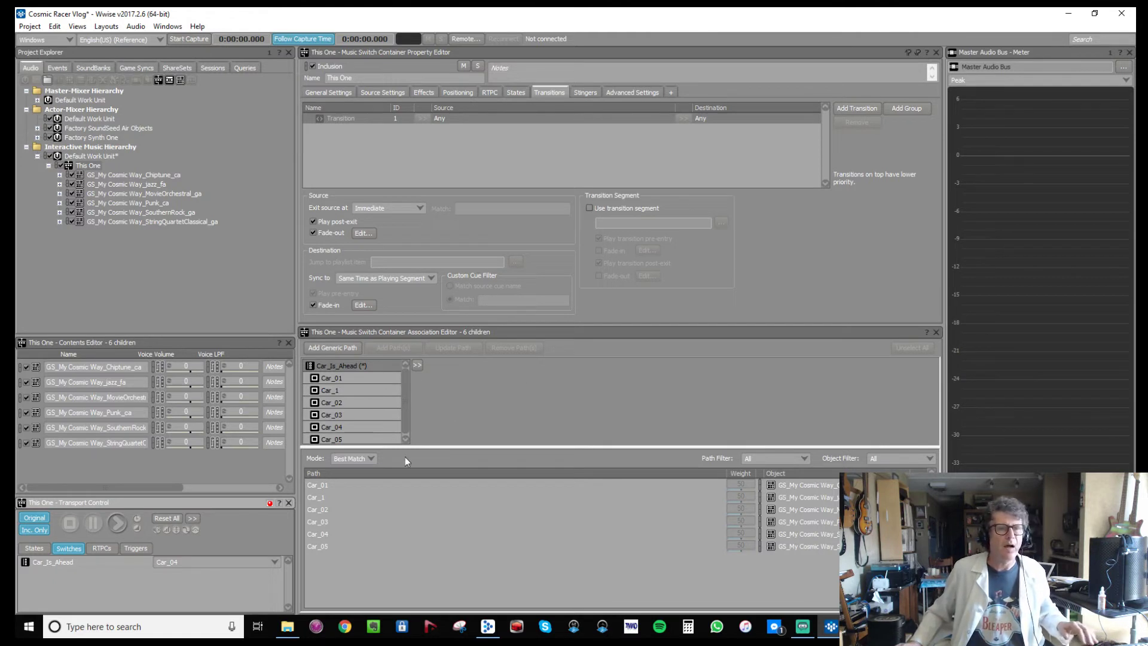
Play the container, change Car_Is_Ahead to Car_03 and Car_05 to test the crossfade, and stop playback.
left_click(117, 522)
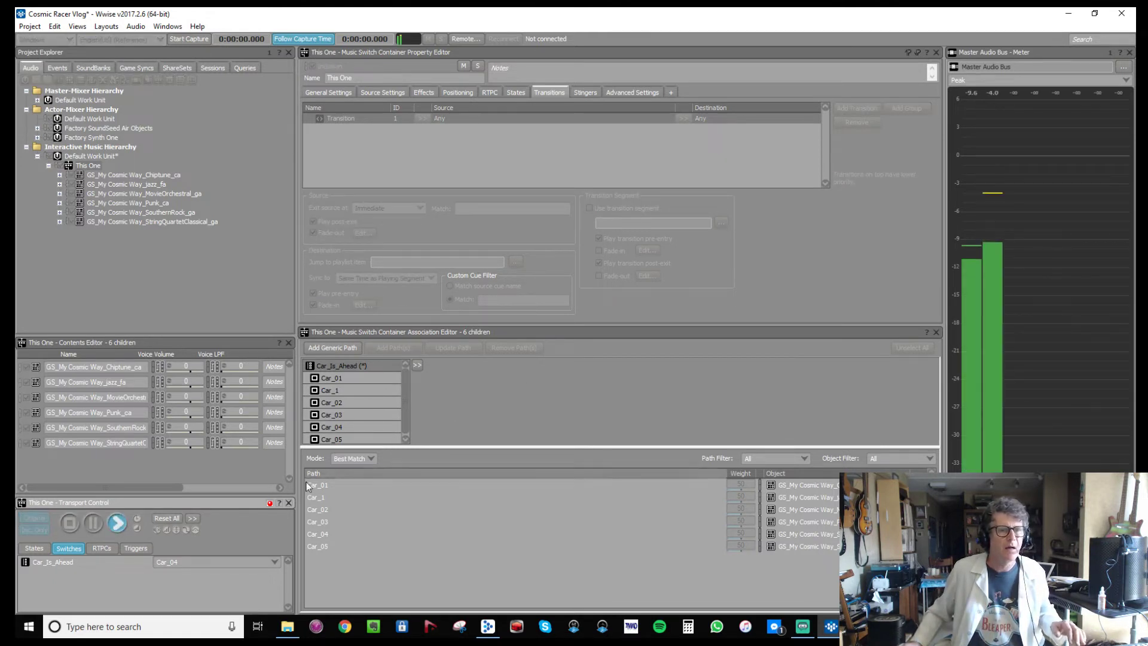
left_click(210, 561)
left_click(205, 579)
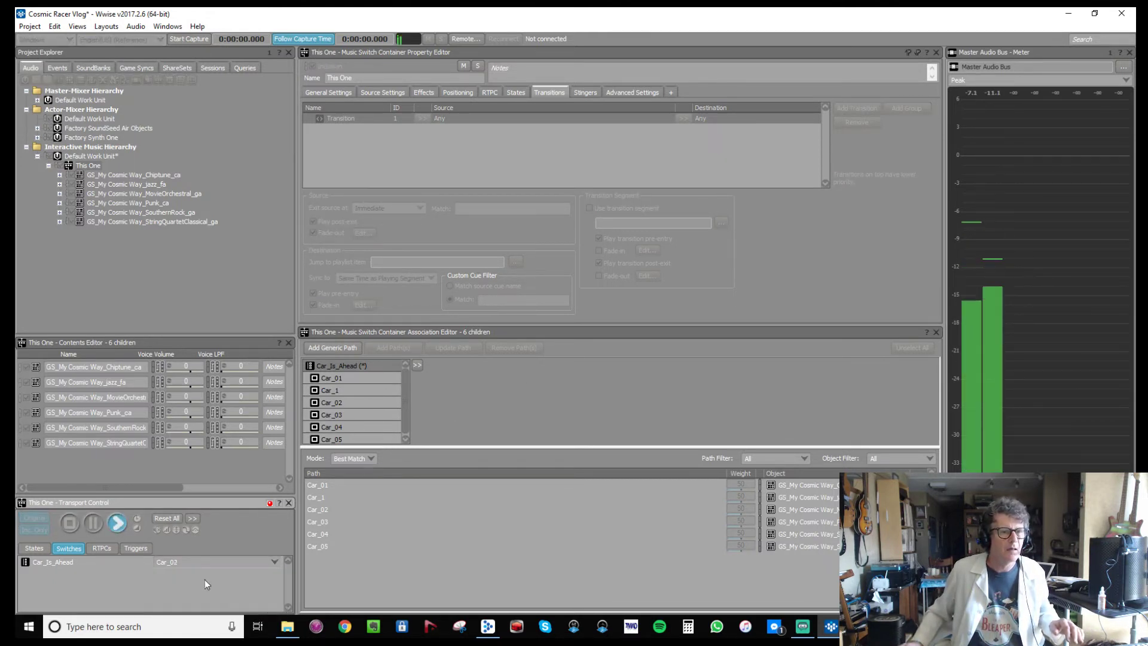
left_click(210, 562)
left_click(196, 614)
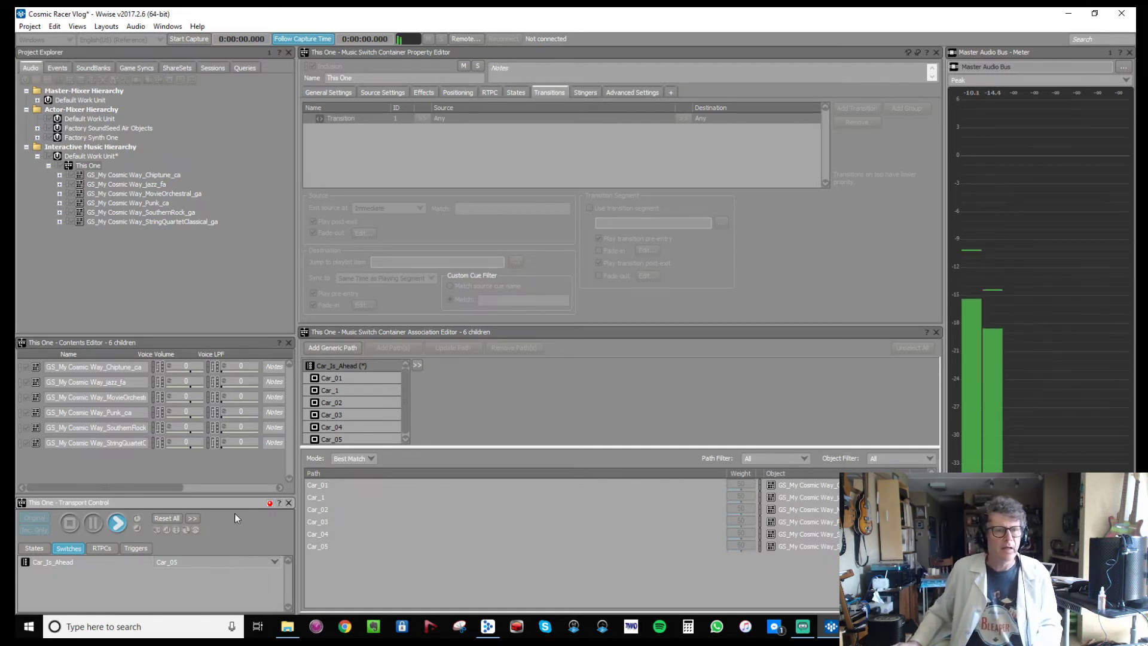
left_click(67, 523)
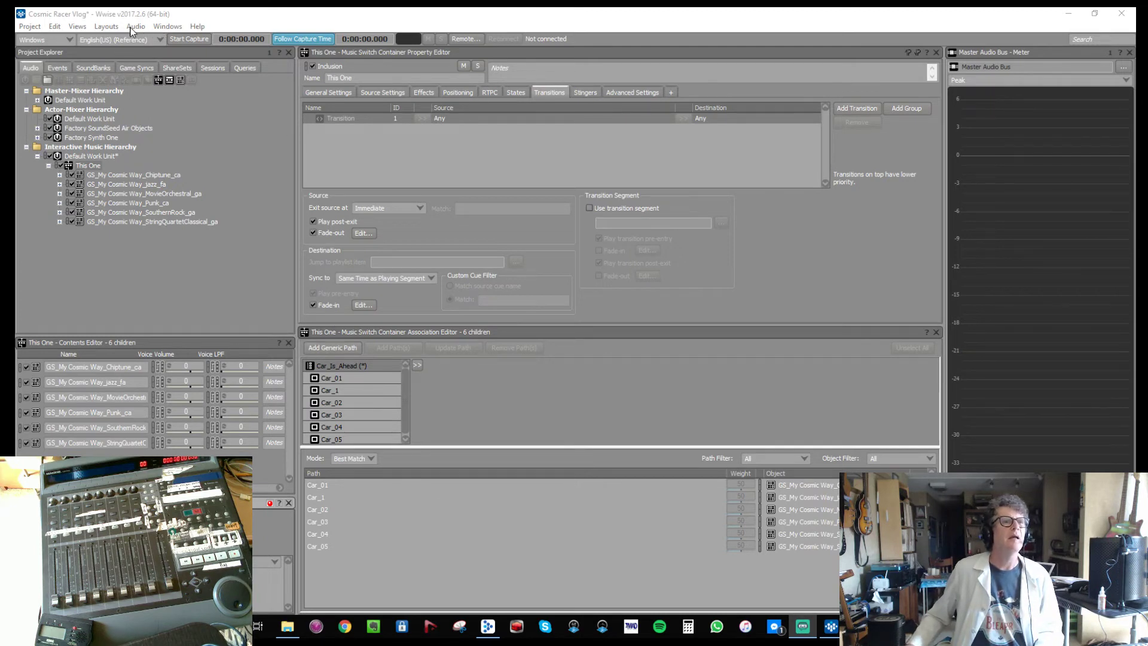
Open the bindings of the Default Control Surface Session from the project's Control Surface Sessions.
left_click(174, 69)
left_click(209, 69)
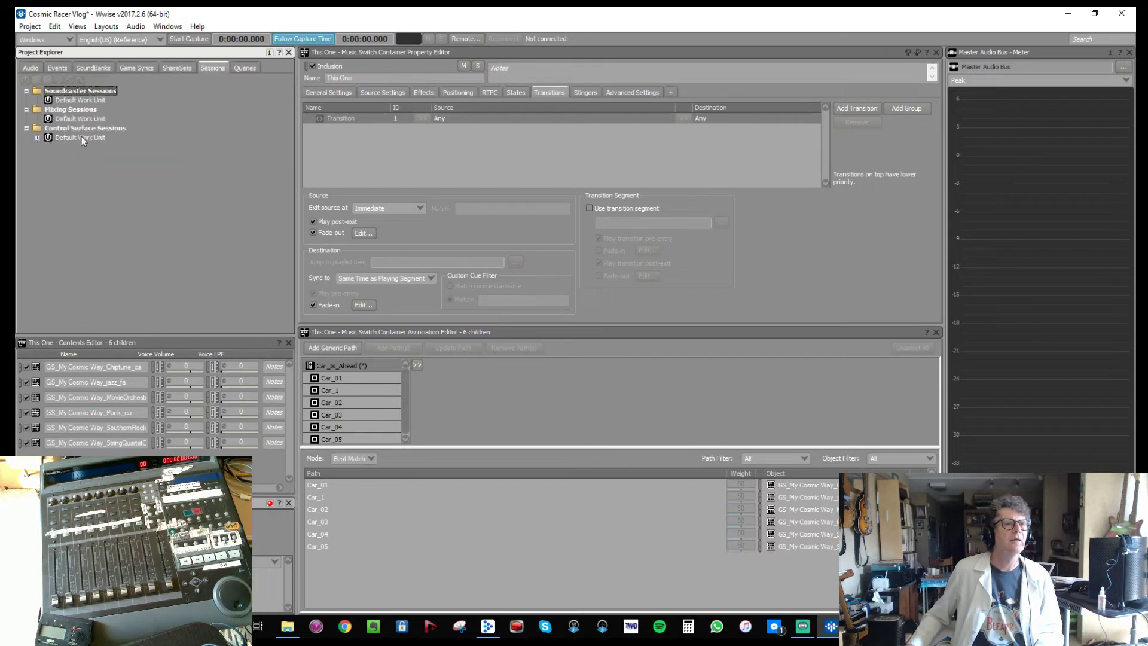
left_click(37, 138)
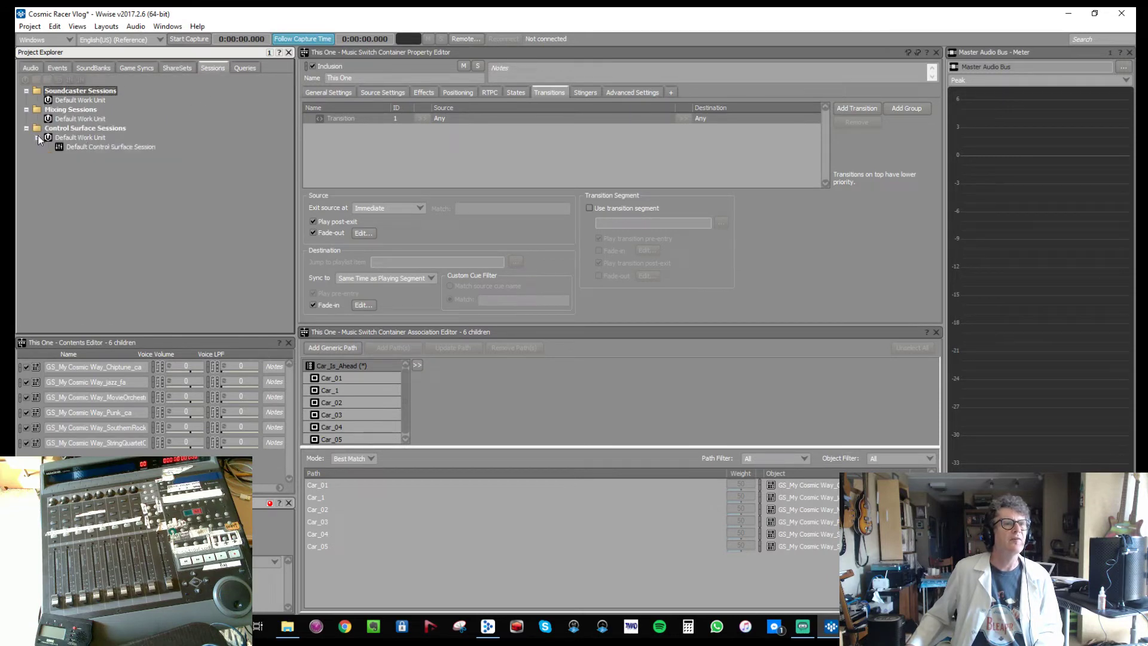
double_click(83, 147)
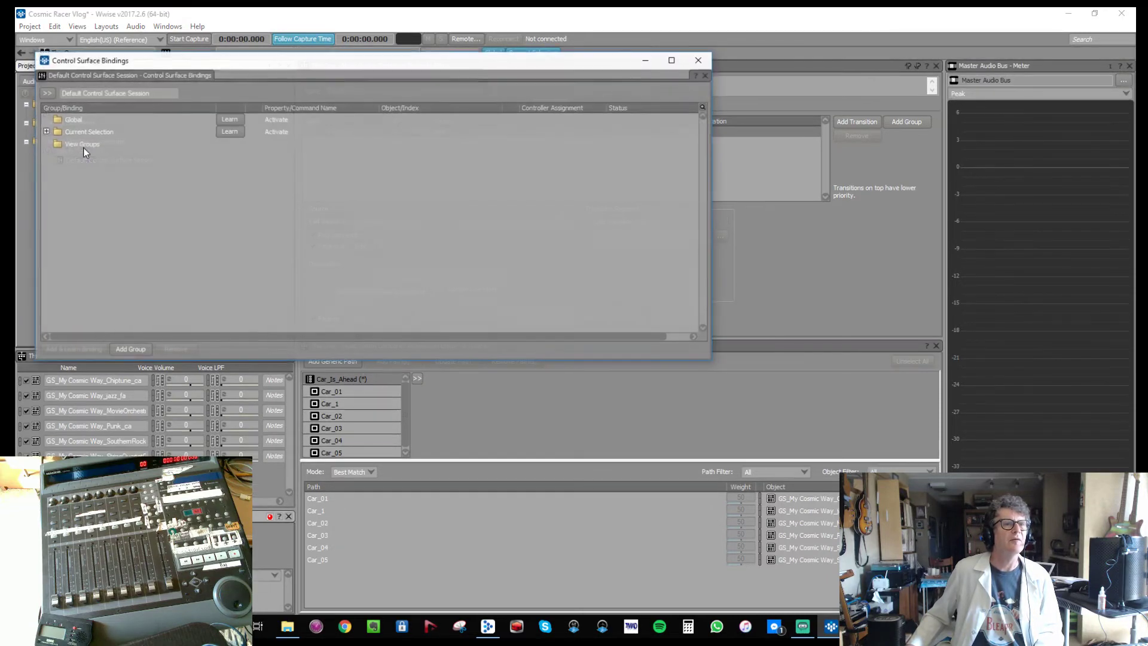
Add and learn a binding in the Global group, using the Play object command and the controller's Mackie Ch.1 Note-On C1.
left_click(67, 120)
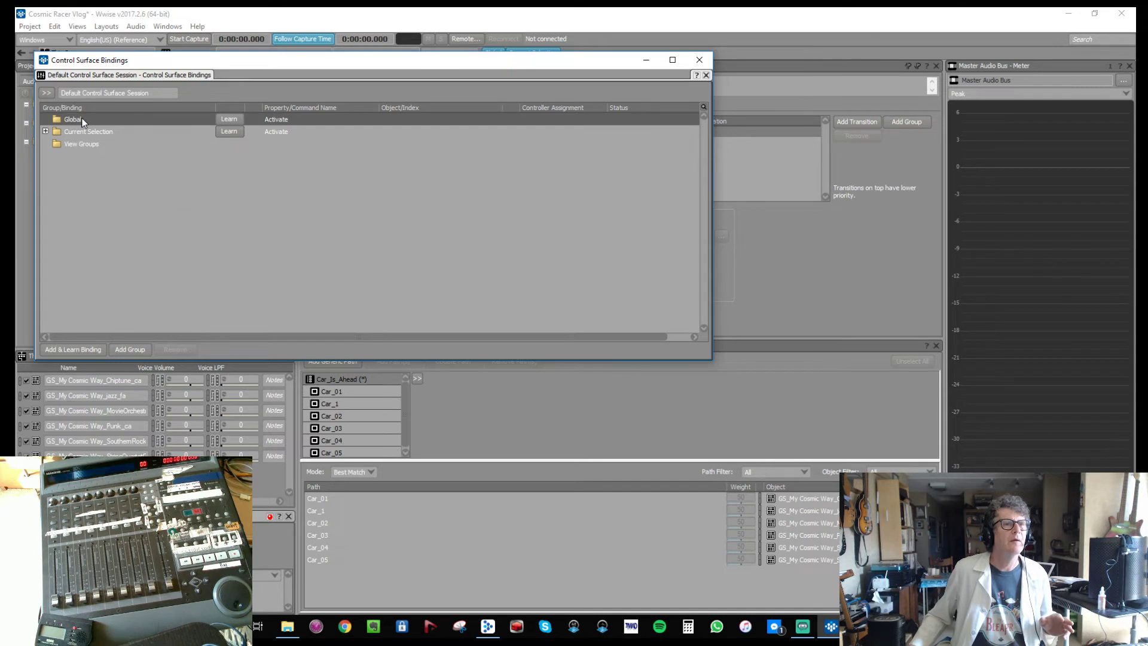
right_click(84, 122)
left_click(129, 125)
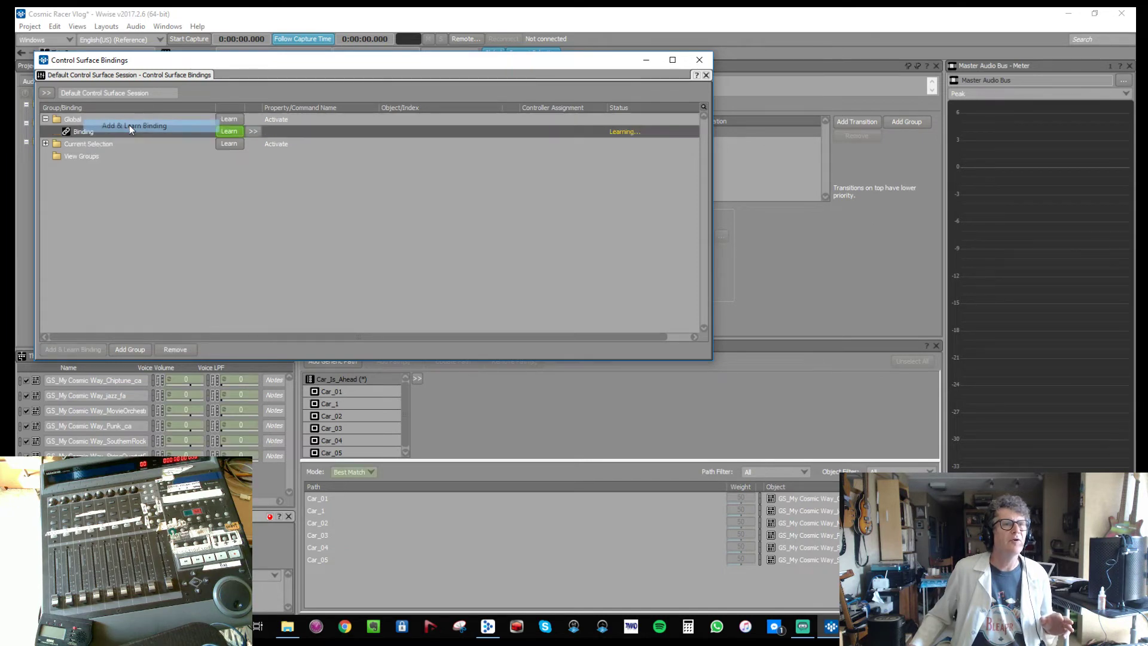
left_click(253, 131)
mouse_move(323, 146)
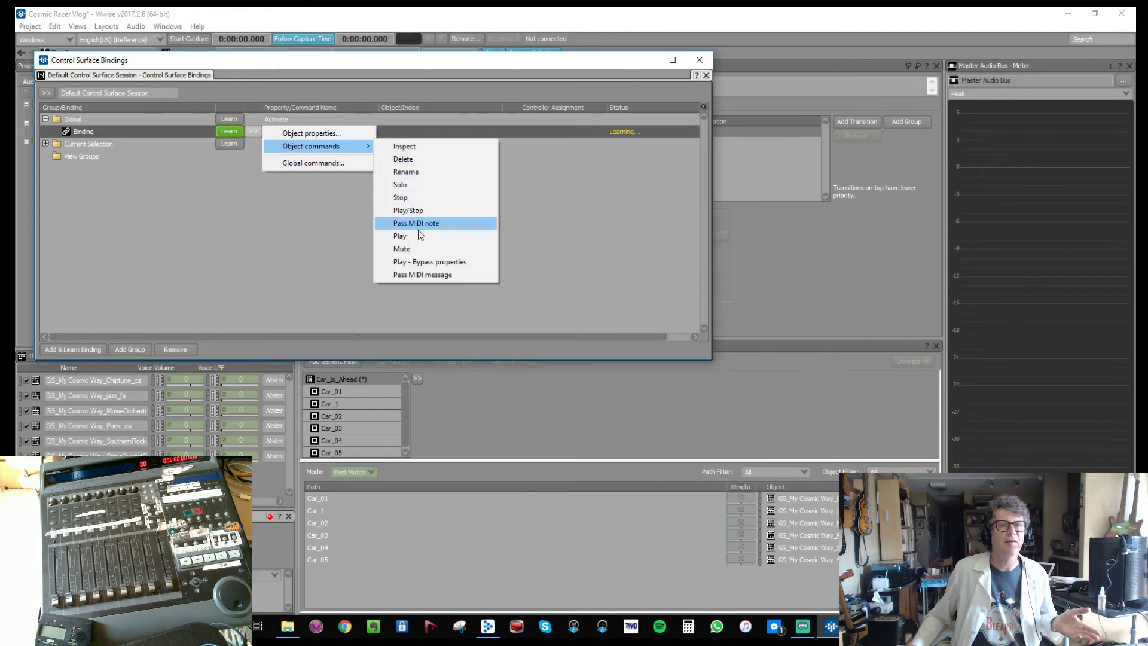
left_click(419, 236)
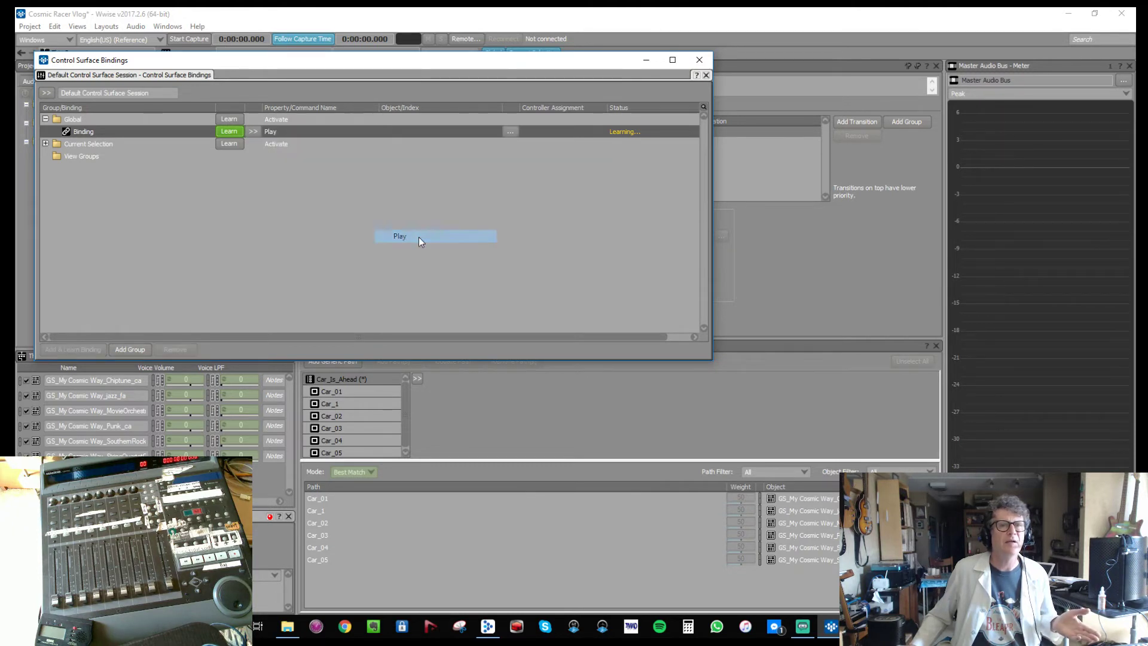
Set the new Play binding's target object to the Car_01 switch of the Car_Is_Ahead group.
left_click(510, 132)
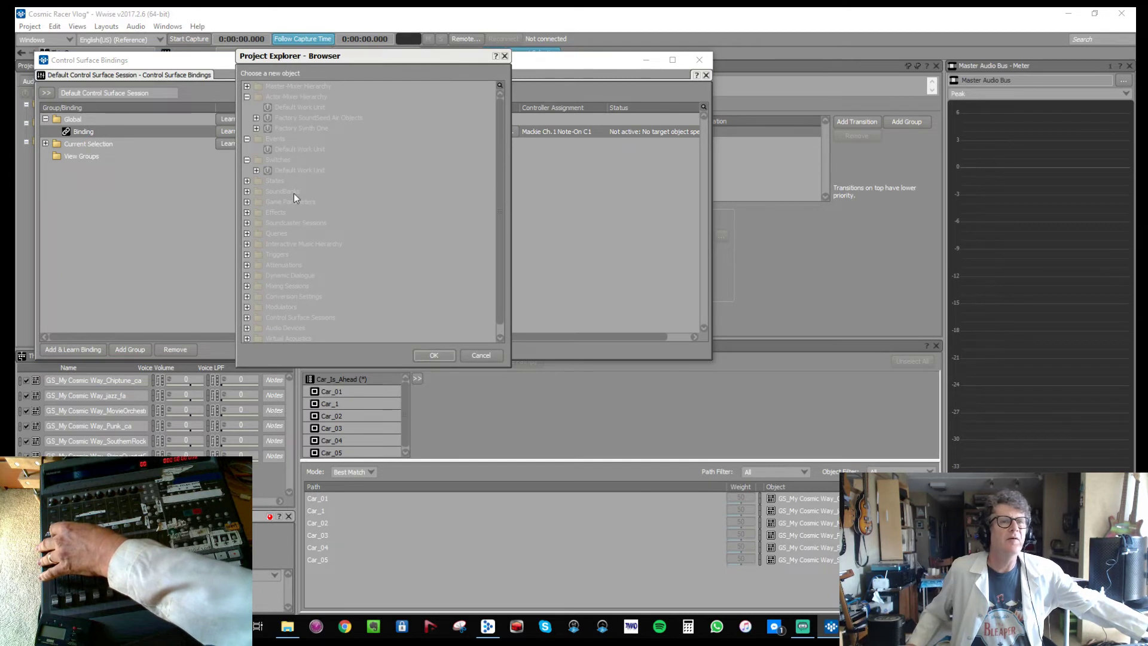
left_click(257, 170)
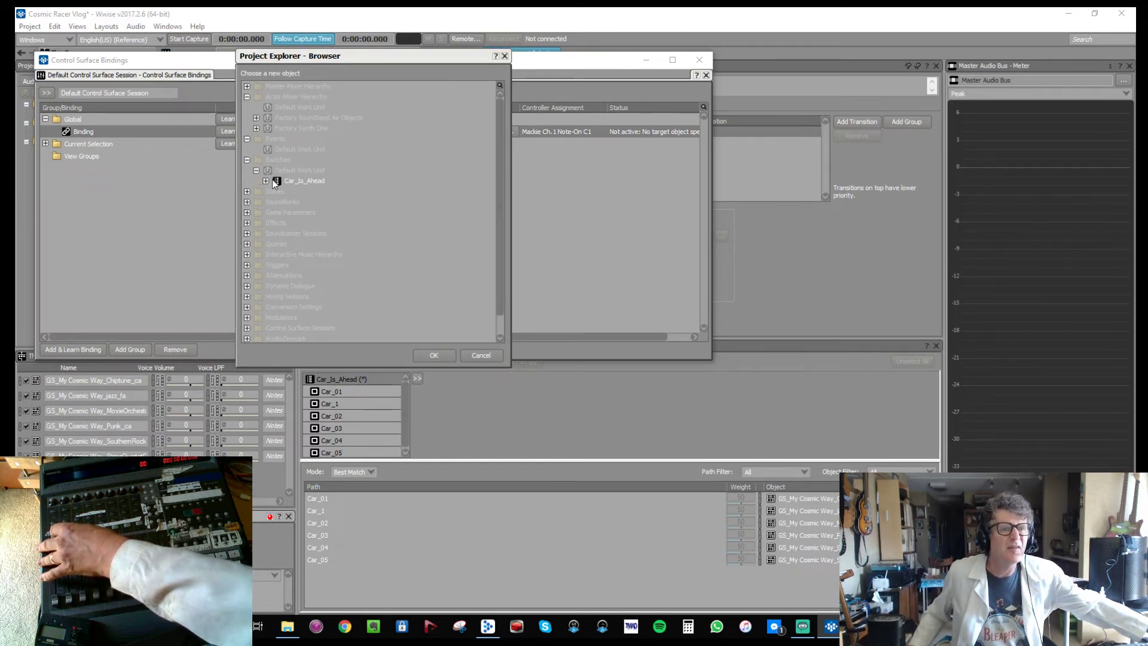
left_click(266, 180)
left_click(298, 193)
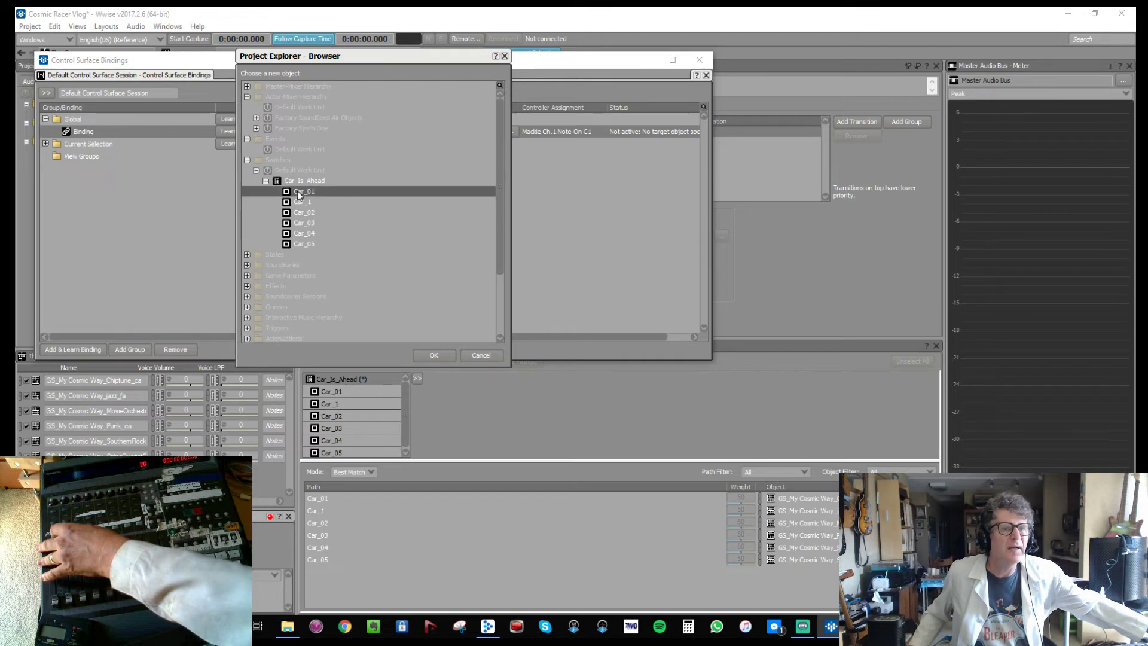
double_click(298, 192)
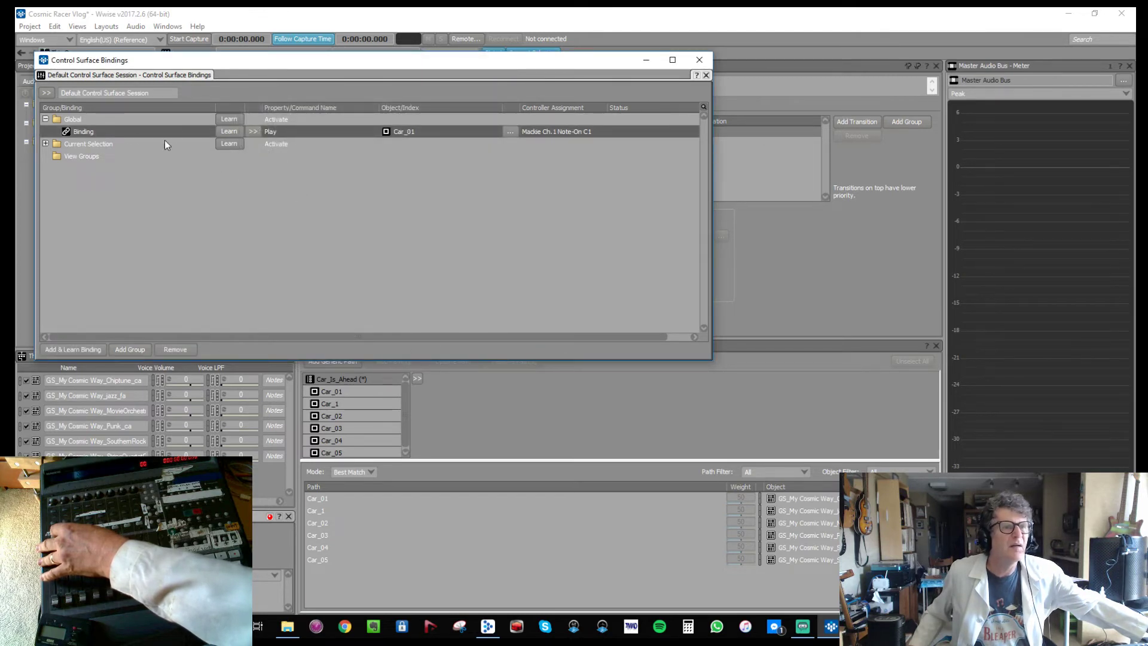
Copy the Car_01 Play binding and paste five duplicates into the Global group.
right_click(109, 136)
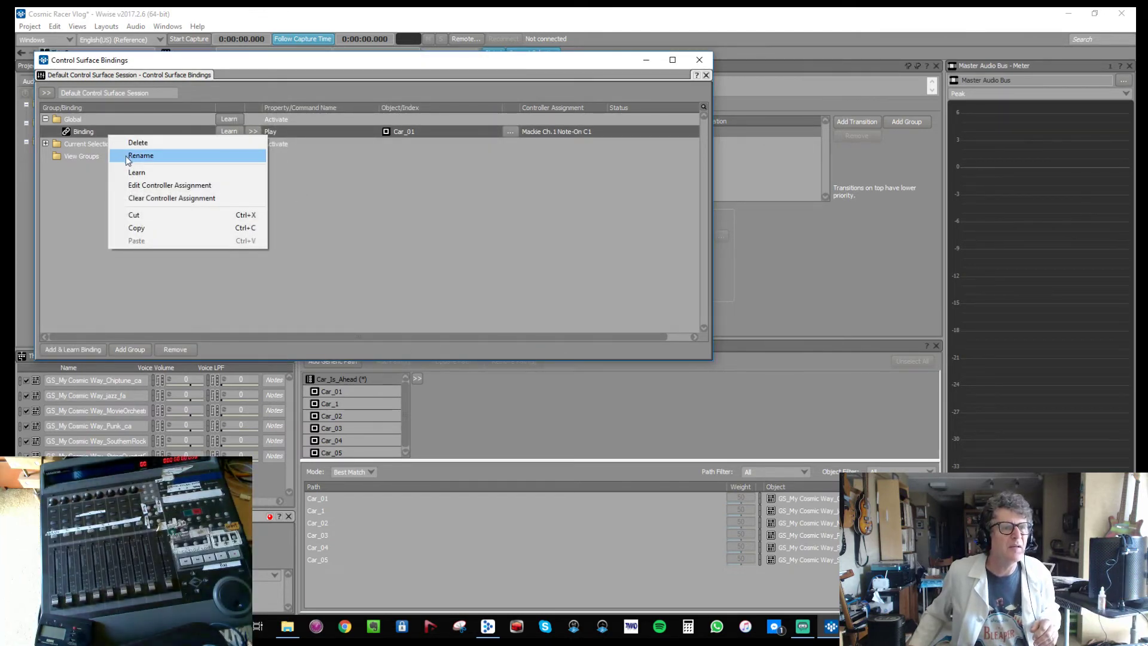
left_click(154, 228)
left_click(81, 123)
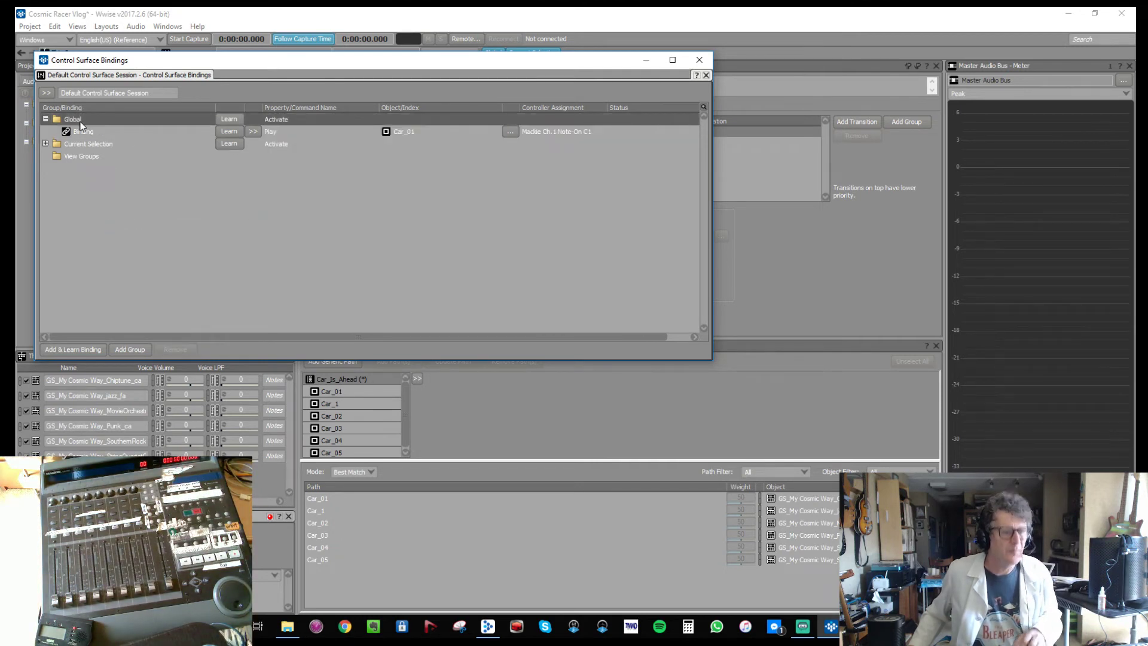
key("ctrl+v")
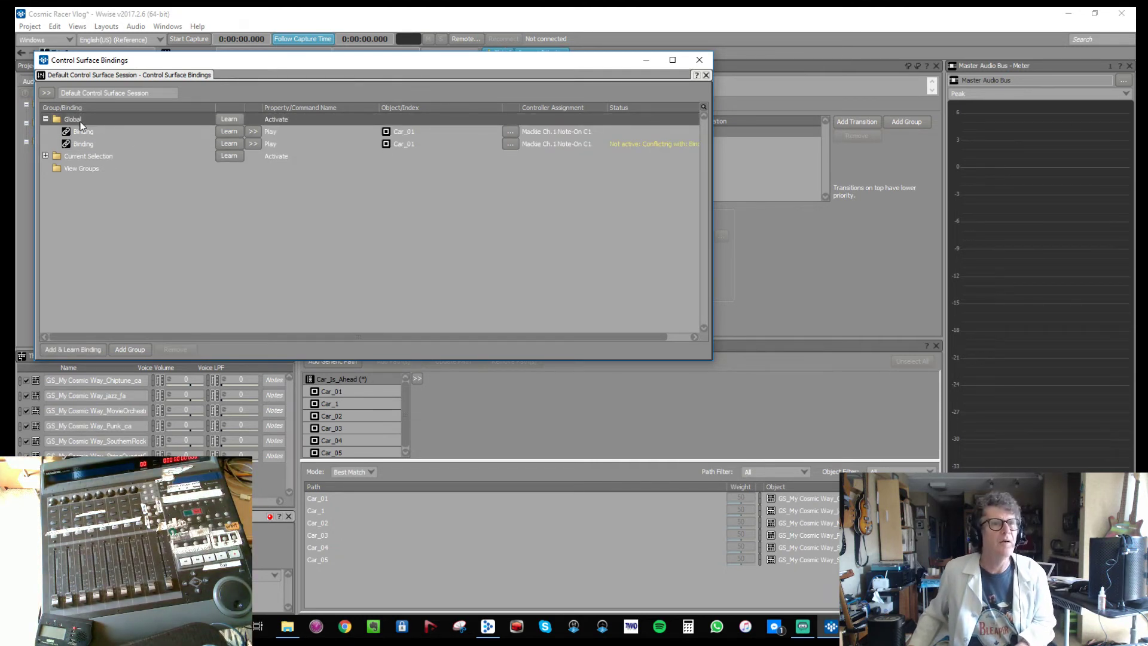
key("ctrl+v")
key("ctrl+v")
key("ctrl+v")
key("ctrl+v")
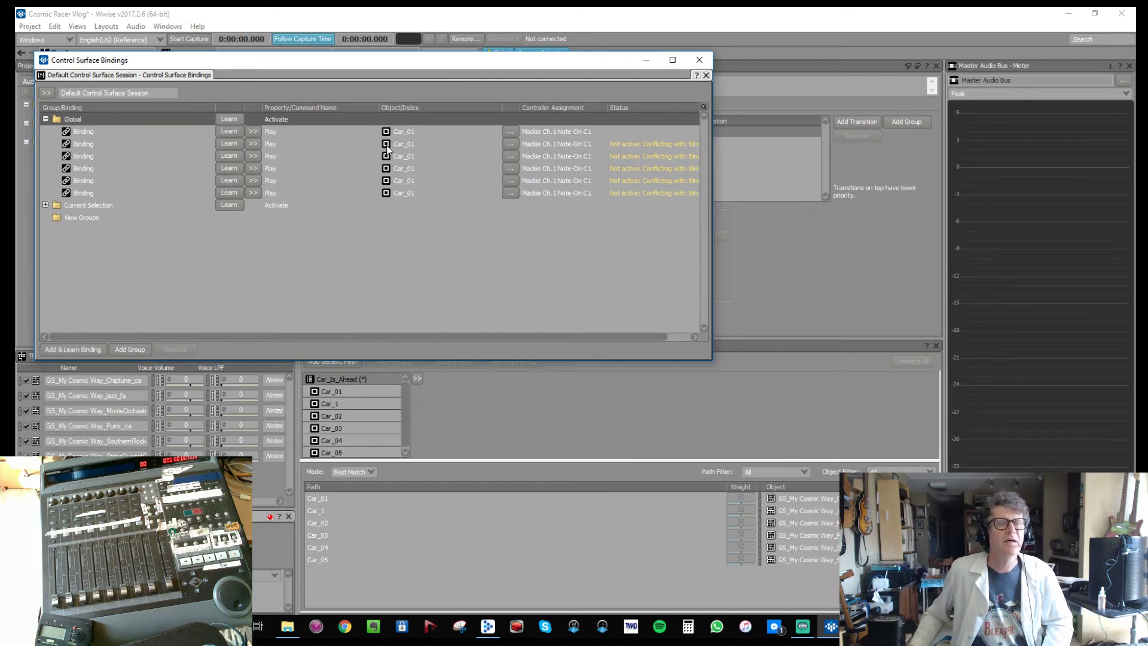
Retarget the second, third and fourth Global bindings to the Car_1, Car_02 and Car_03 switches respectively.
left_click(482, 147)
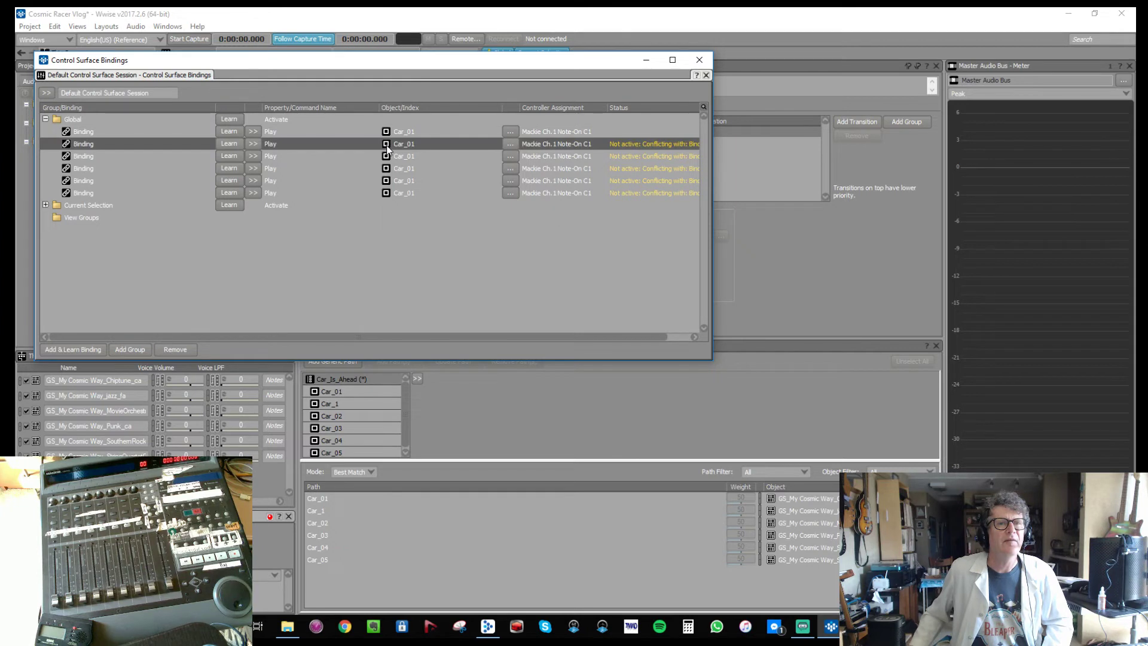
left_click(510, 143)
double_click(302, 202)
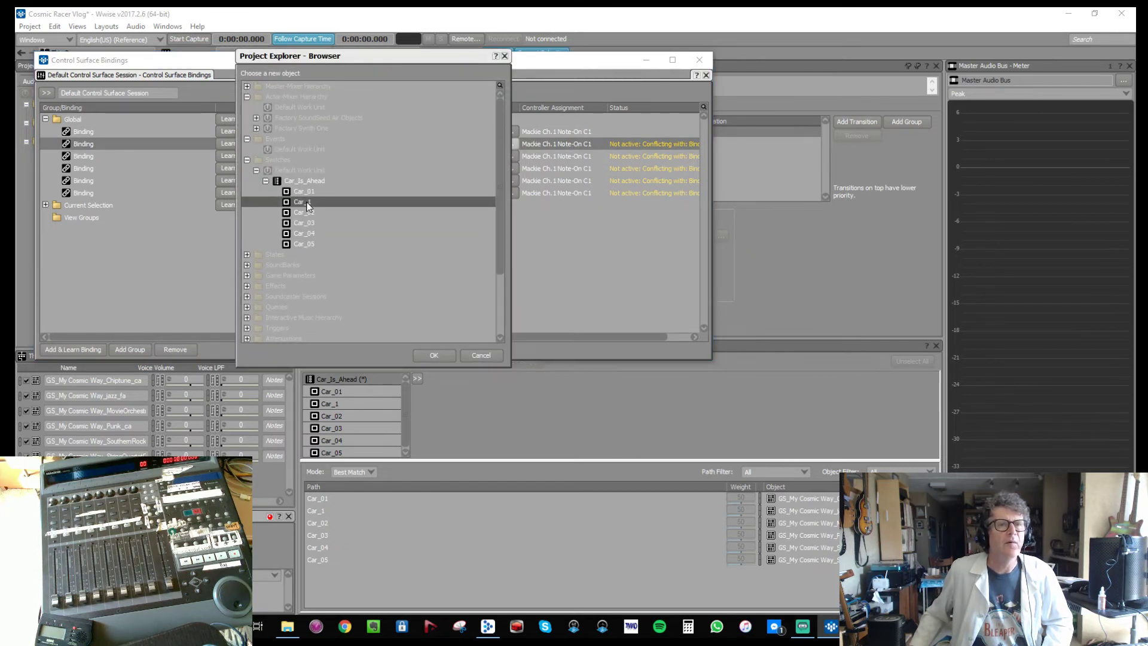
left_click(411, 155)
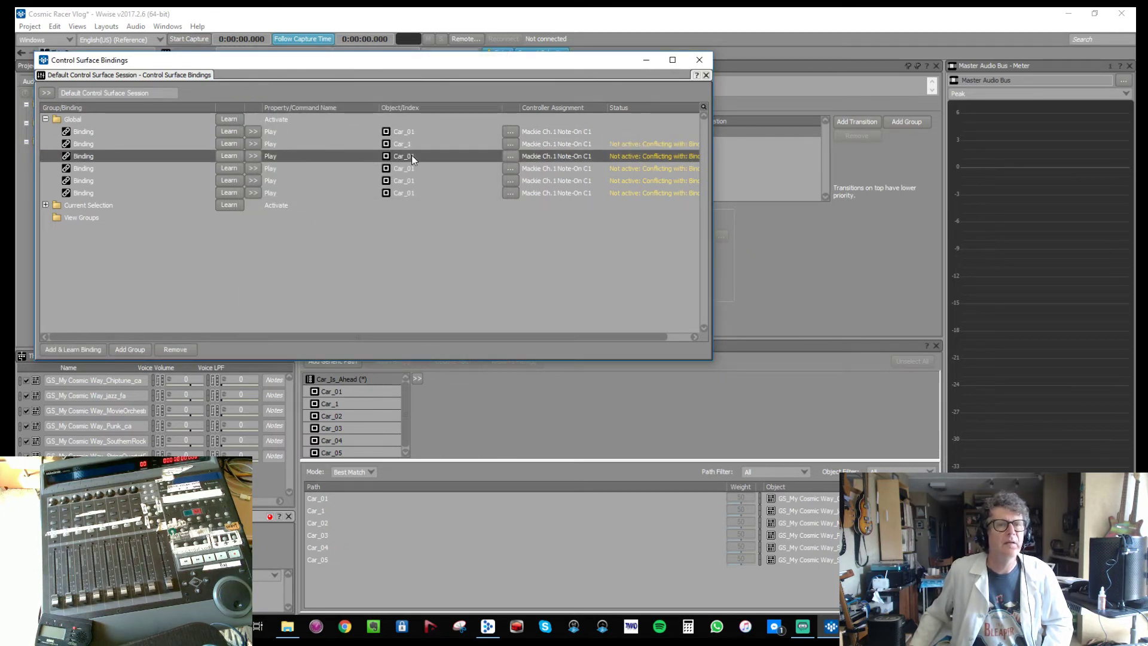
left_click(510, 156)
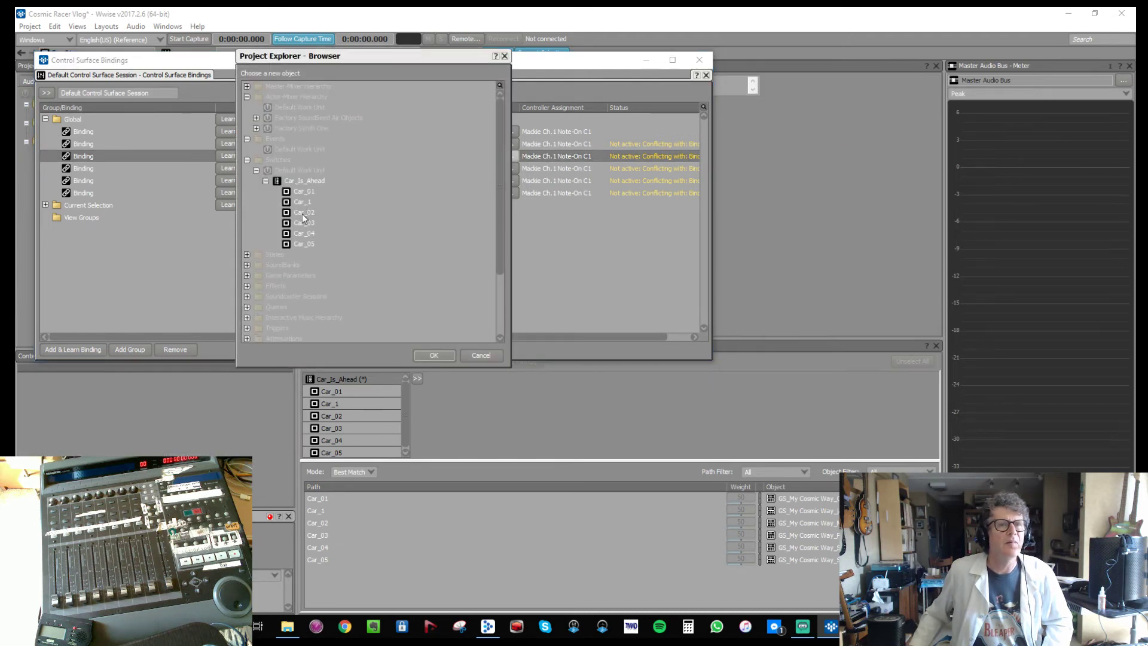
double_click(302, 213)
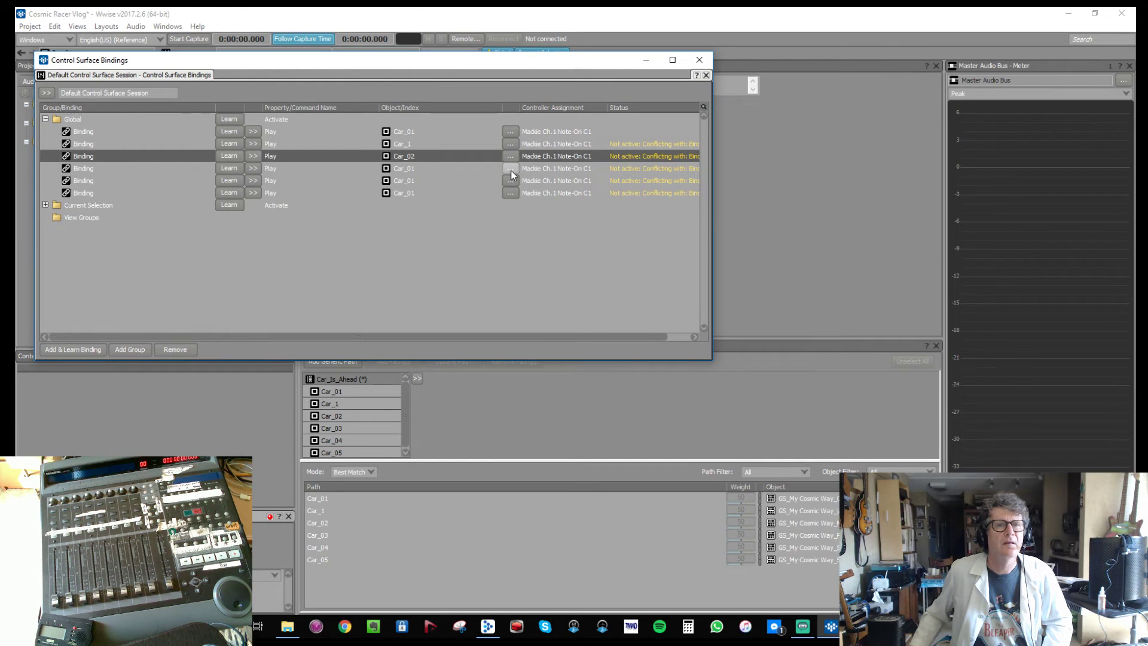
left_click(510, 170)
double_click(312, 223)
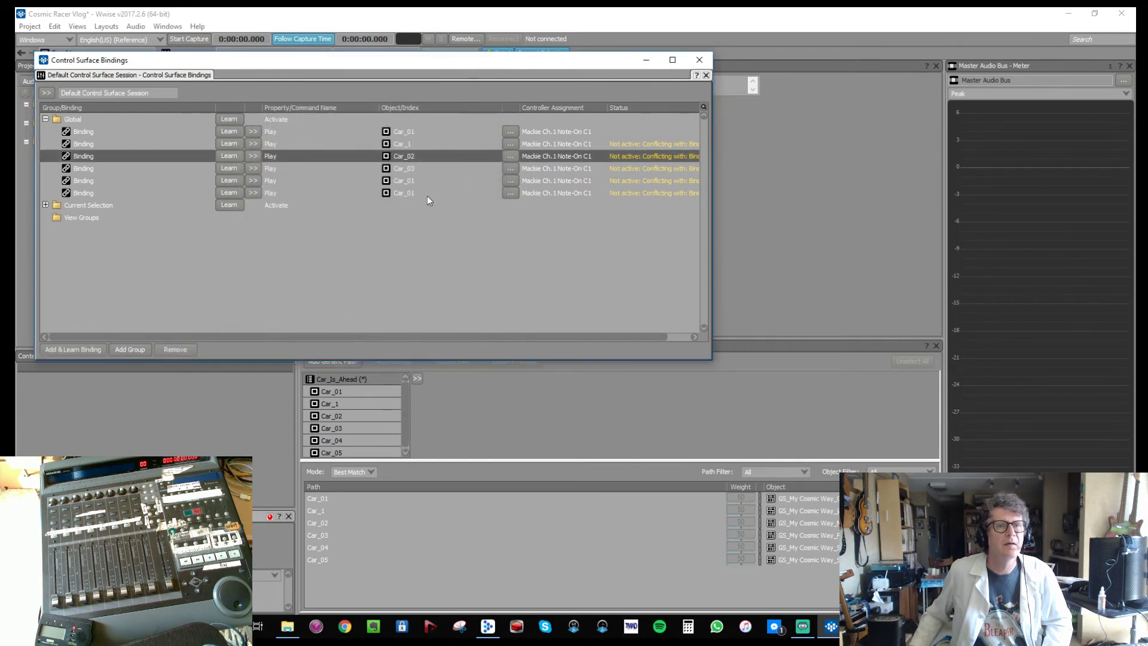
Retarget the fifth and sixth Global bindings to the Car_04 and Car_05 switches respectively.
left_click(511, 180)
double_click(312, 233)
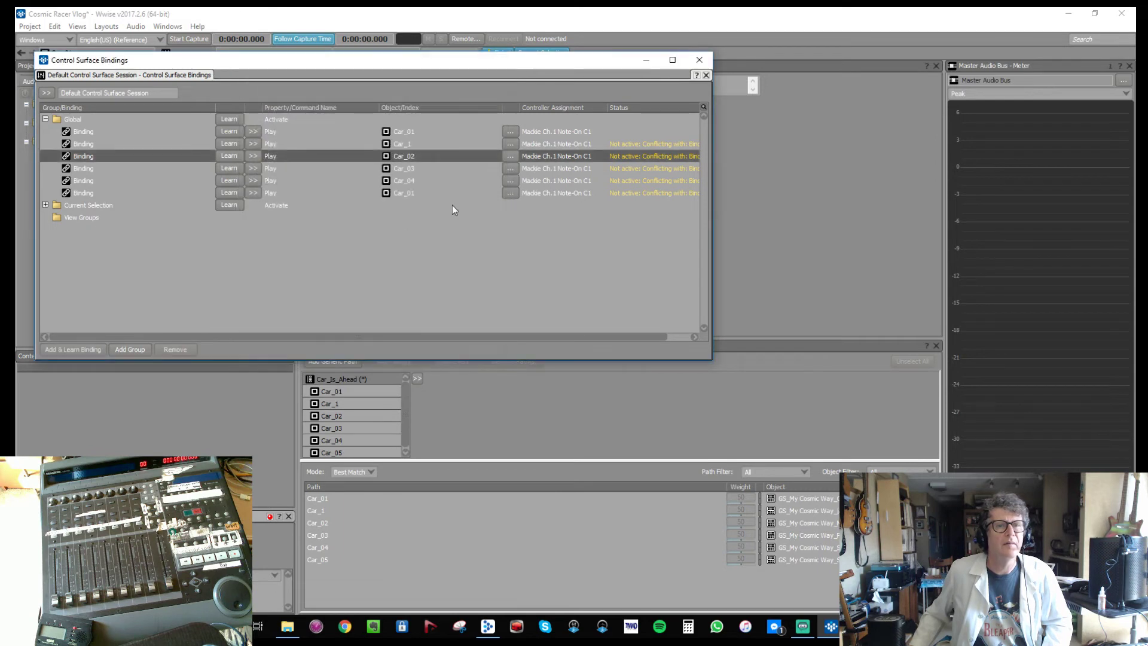
left_click(511, 193)
double_click(307, 243)
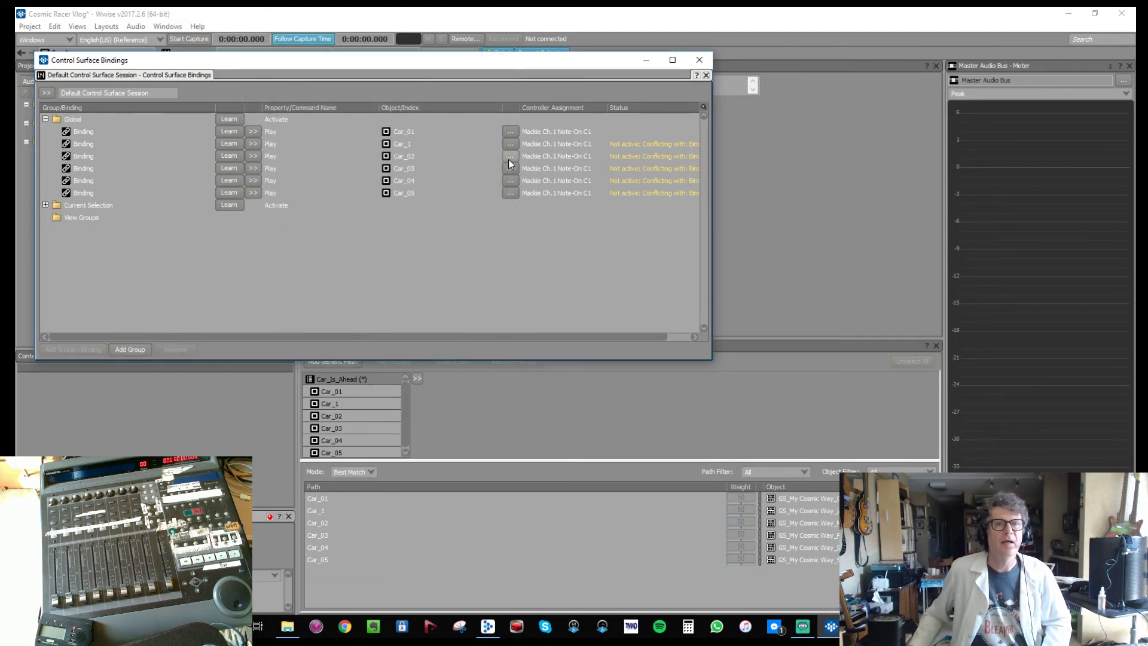
Try to learn separate controller notes for the Car_1, Car_02, Car_03, Car_04 and Car_05 bindings.
left_click(86, 156)
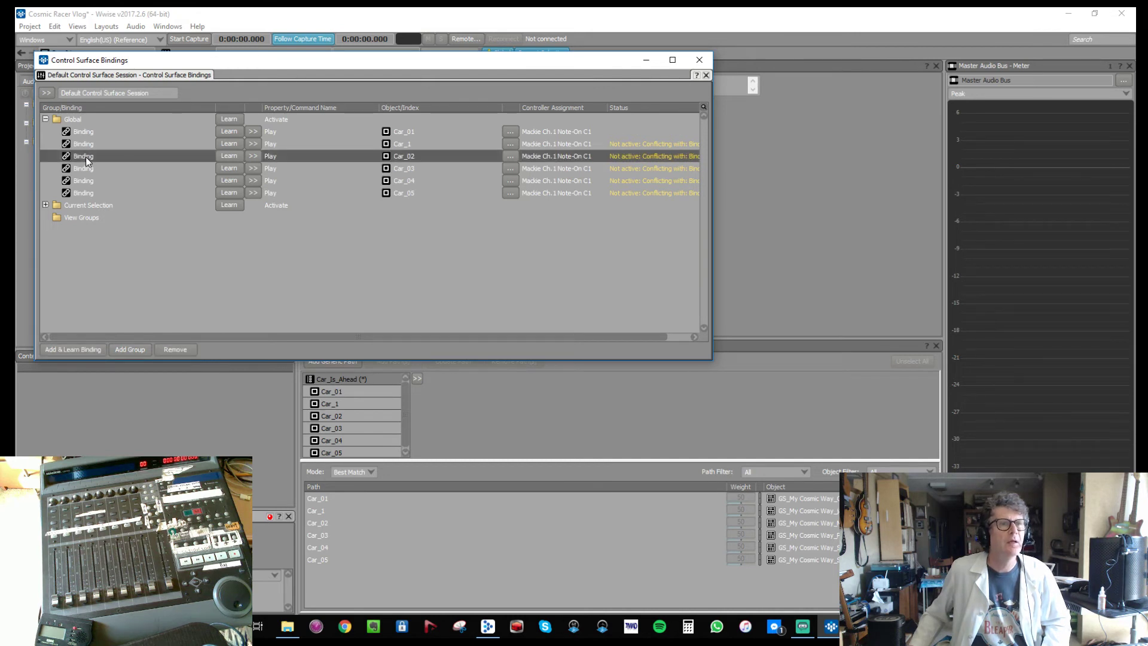
left_click(225, 145)
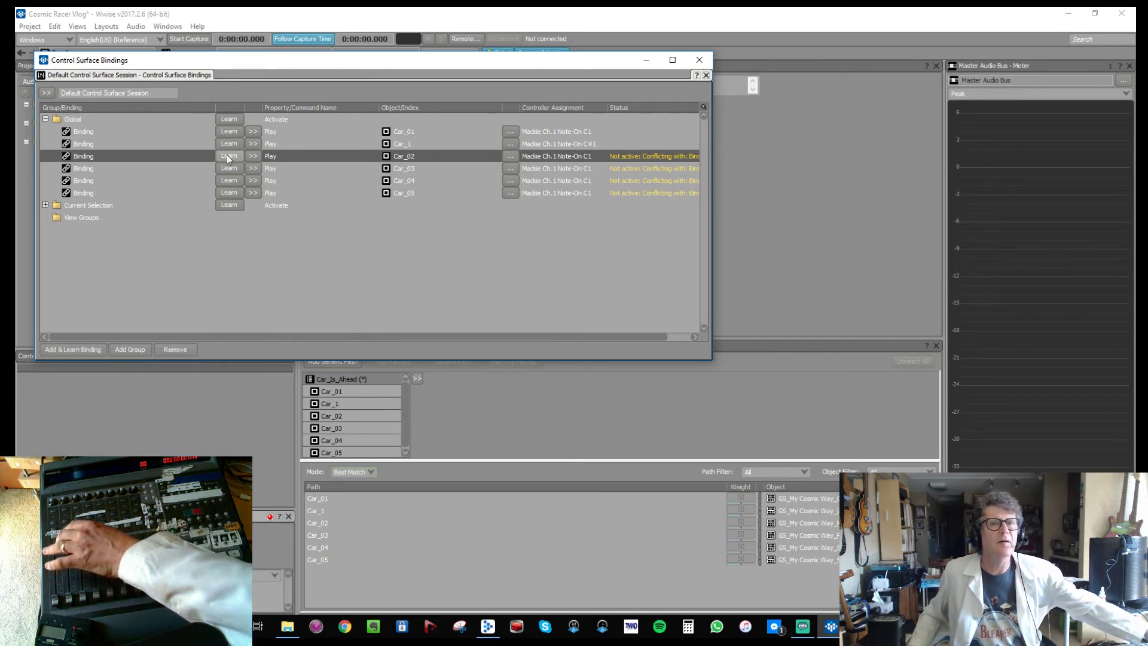
left_click(227, 155)
left_click(228, 169)
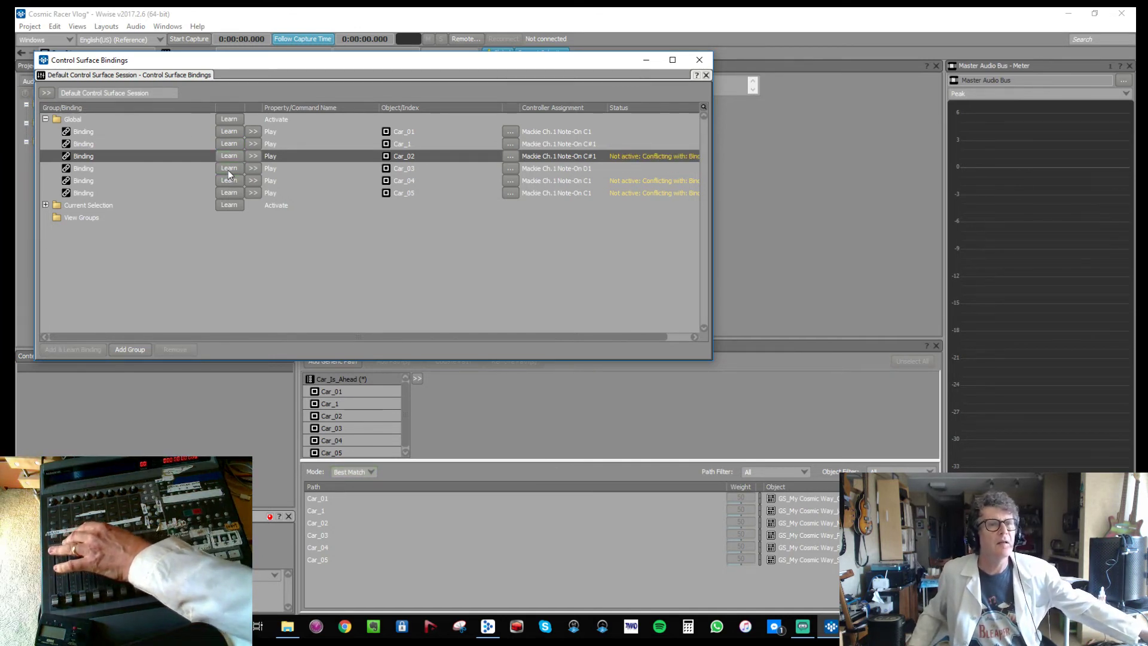
left_click(232, 181)
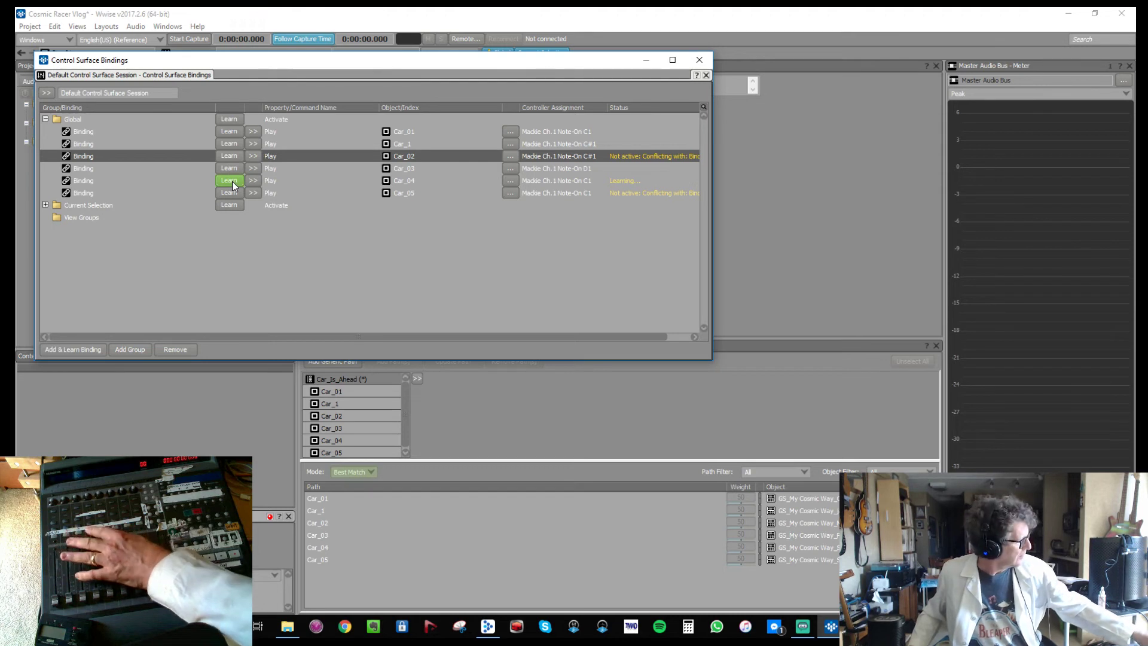
left_click(232, 193)
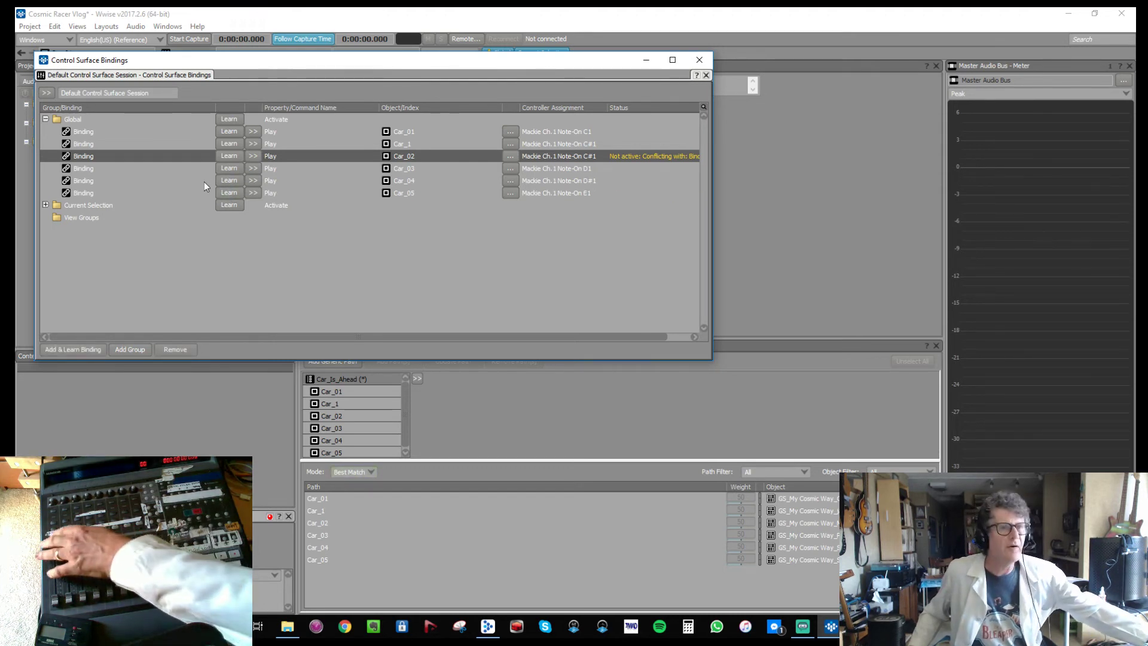
Learn Mackie Ch.1 Note-On C#1, D1, D#1, E1 and F1 for the Car_1, Car_02, Car_03, Car_04 and Car_05 bindings respectively.
left_click(225, 143)
left_click(228, 157)
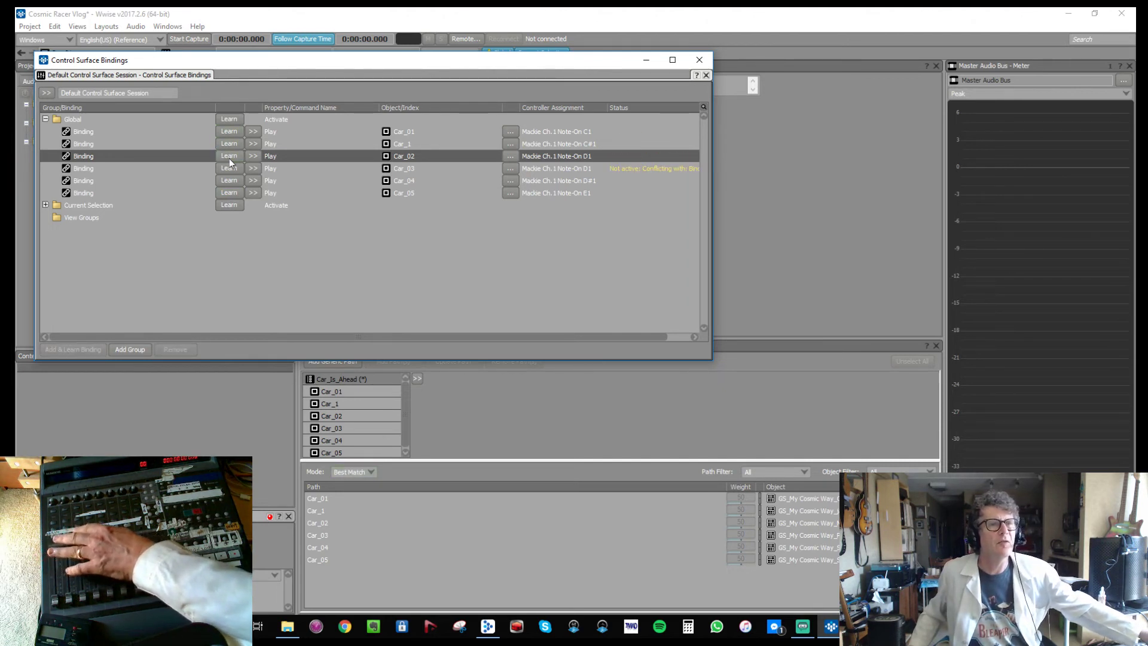
left_click(229, 168)
left_click(229, 180)
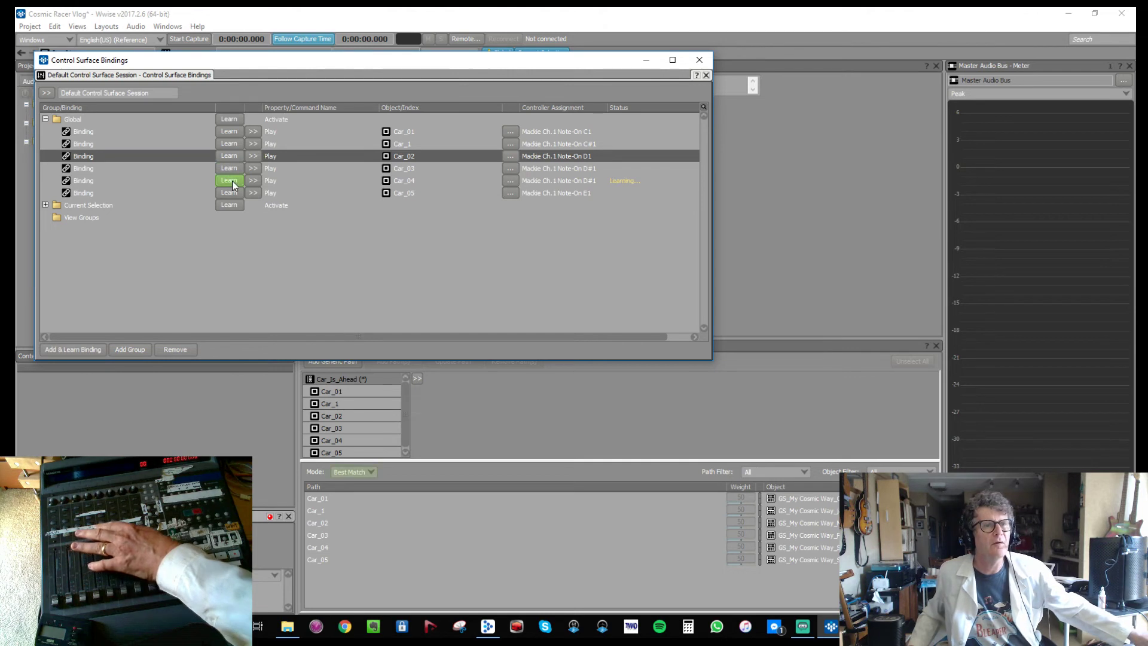
left_click(230, 192)
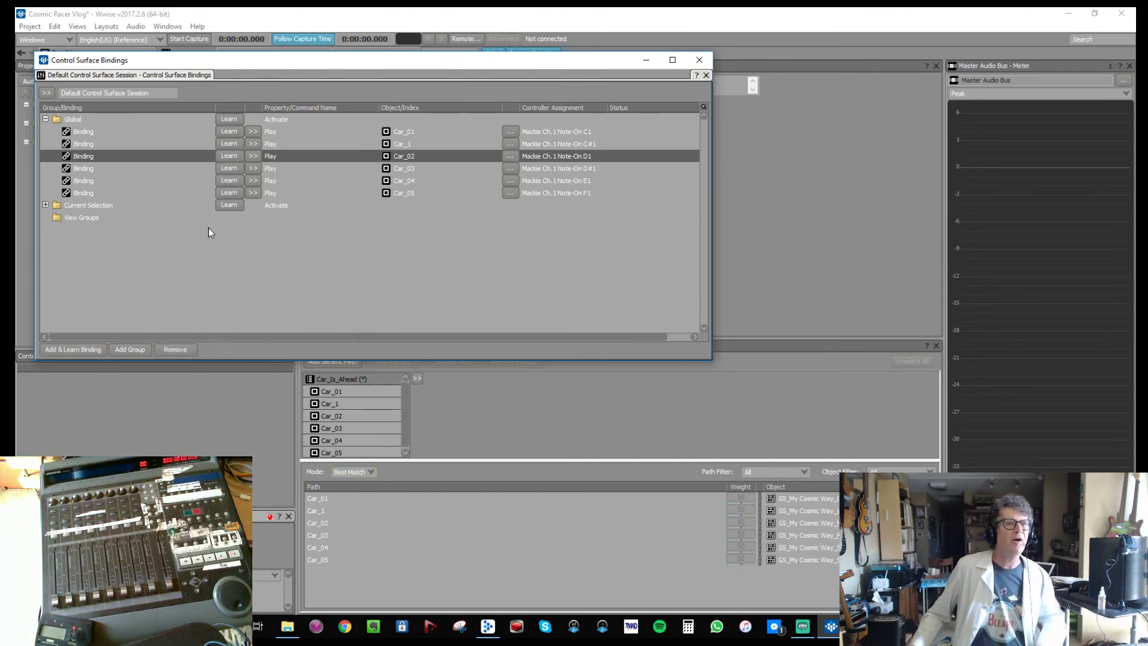
Add another learning binding to the Global group and assign it the Play object command.
left_click(70, 119)
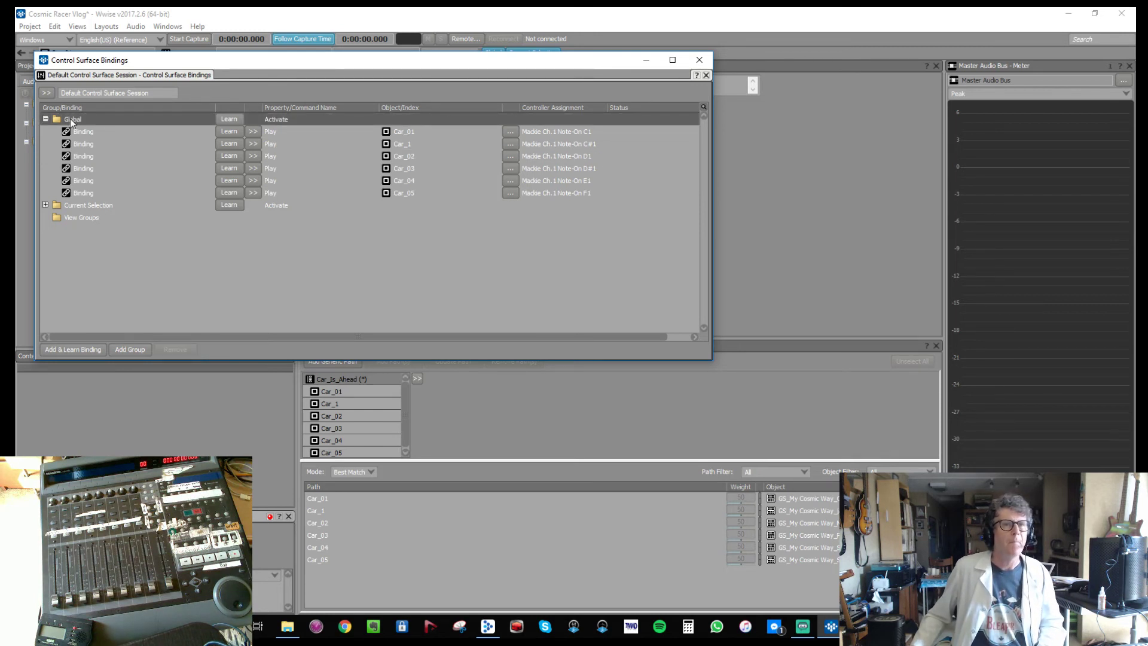
right_click(70, 118)
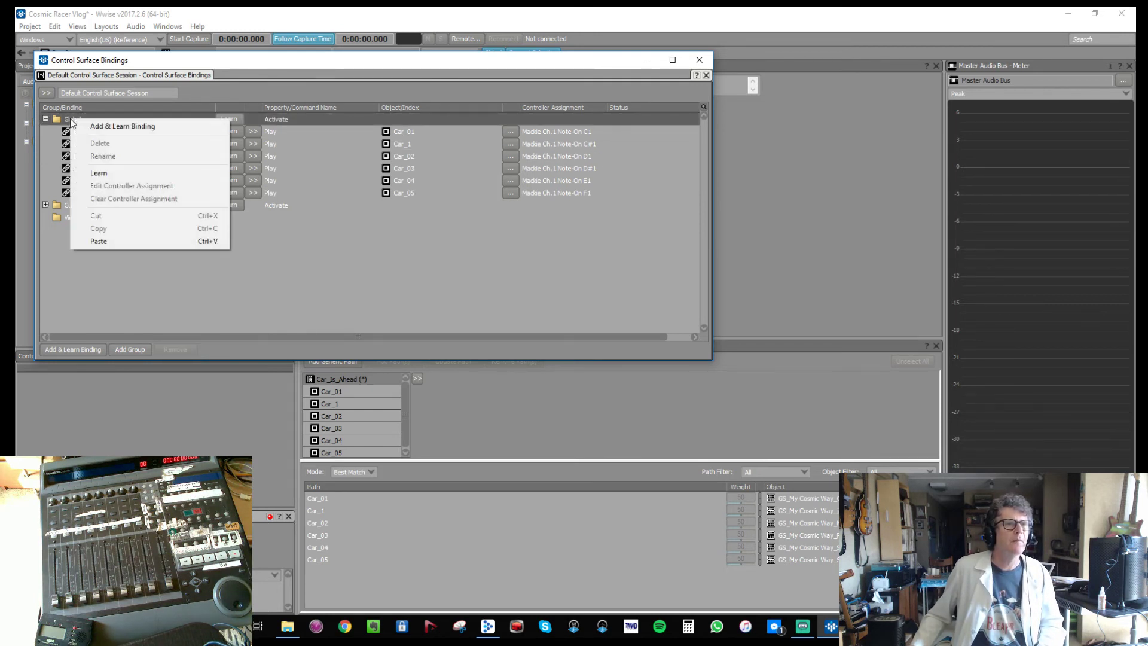
left_click(91, 125)
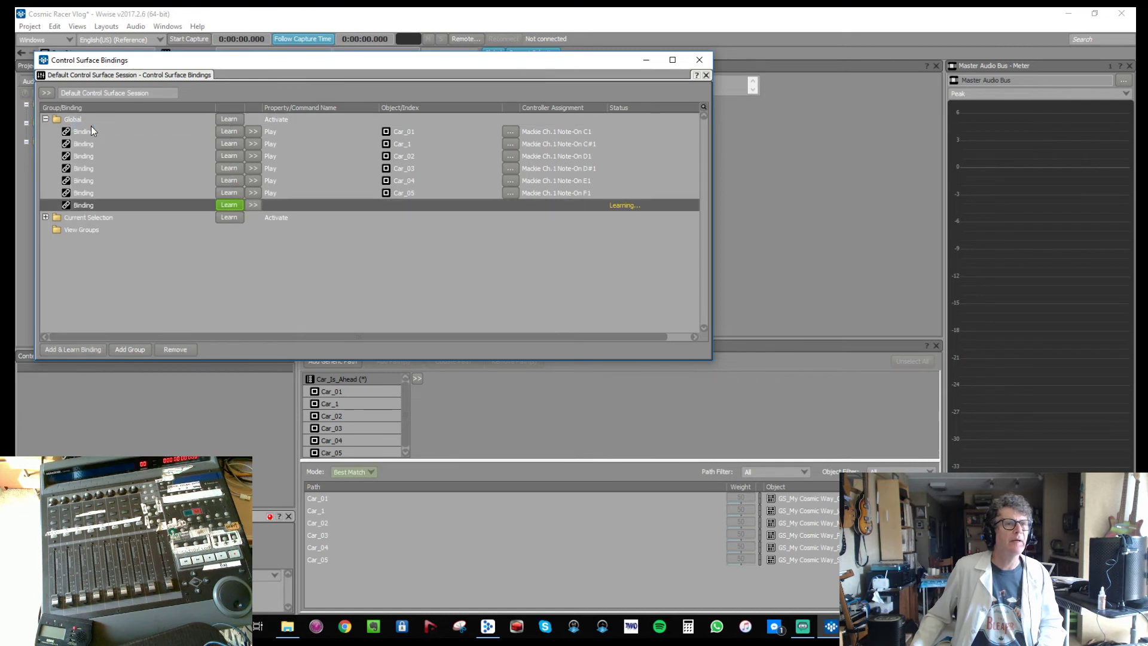
left_click(255, 205)
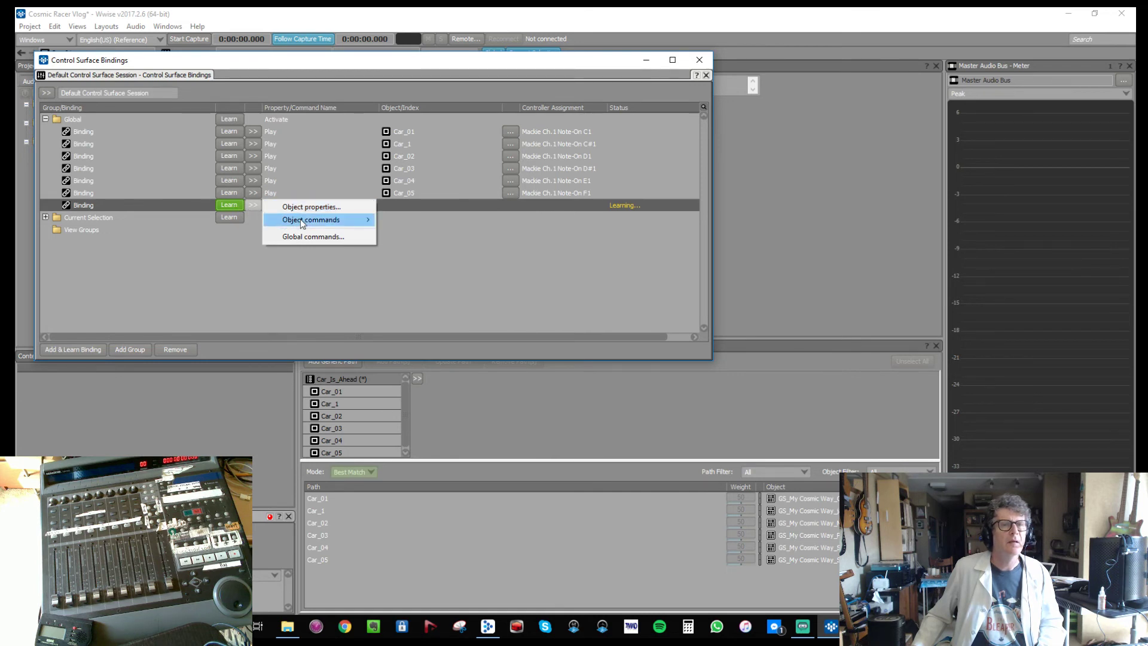
mouse_move(300, 218)
left_click(410, 310)
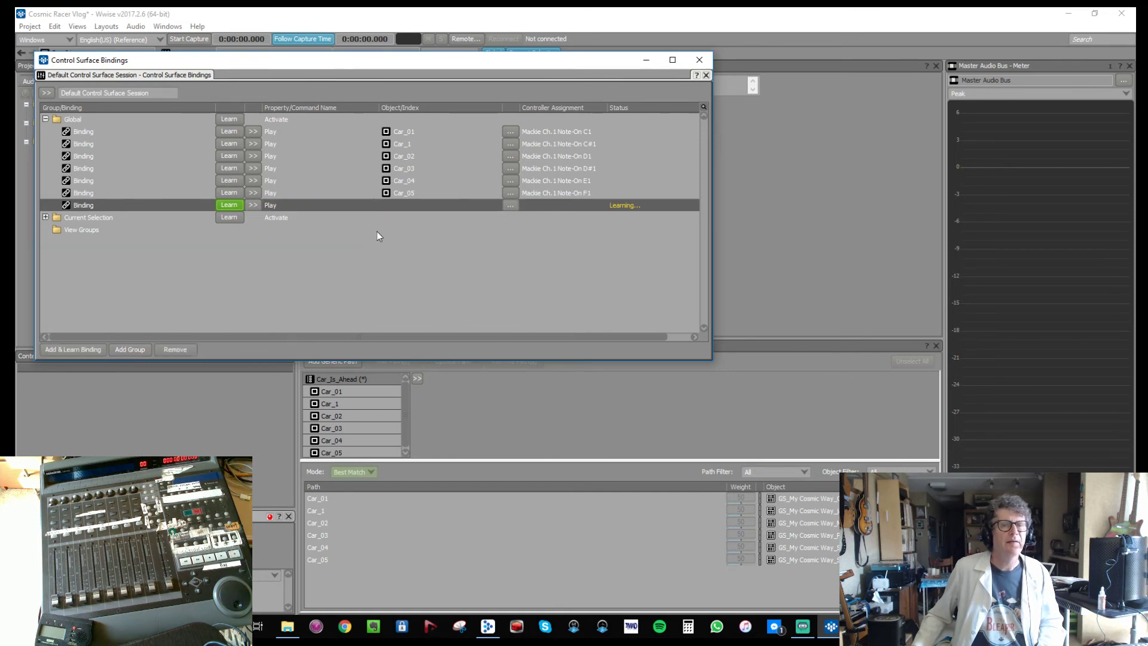
Browse for the new Play binding's target object, cancel without choosing one, and close the Control Surface Bindings window.
left_click(510, 206)
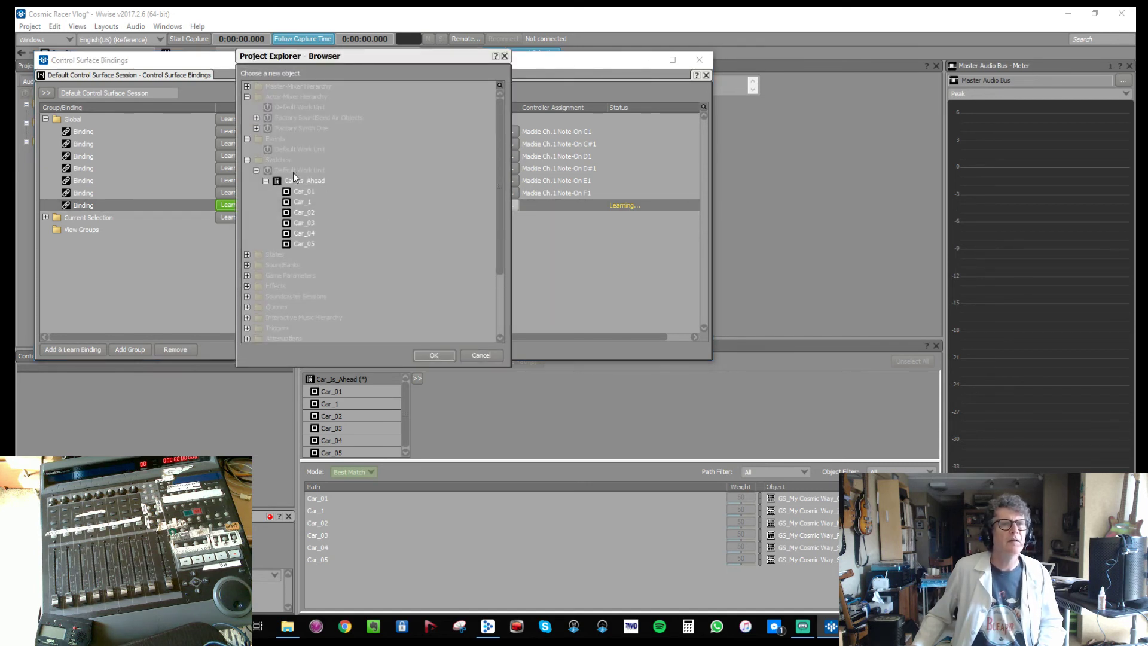
left_click(505, 56)
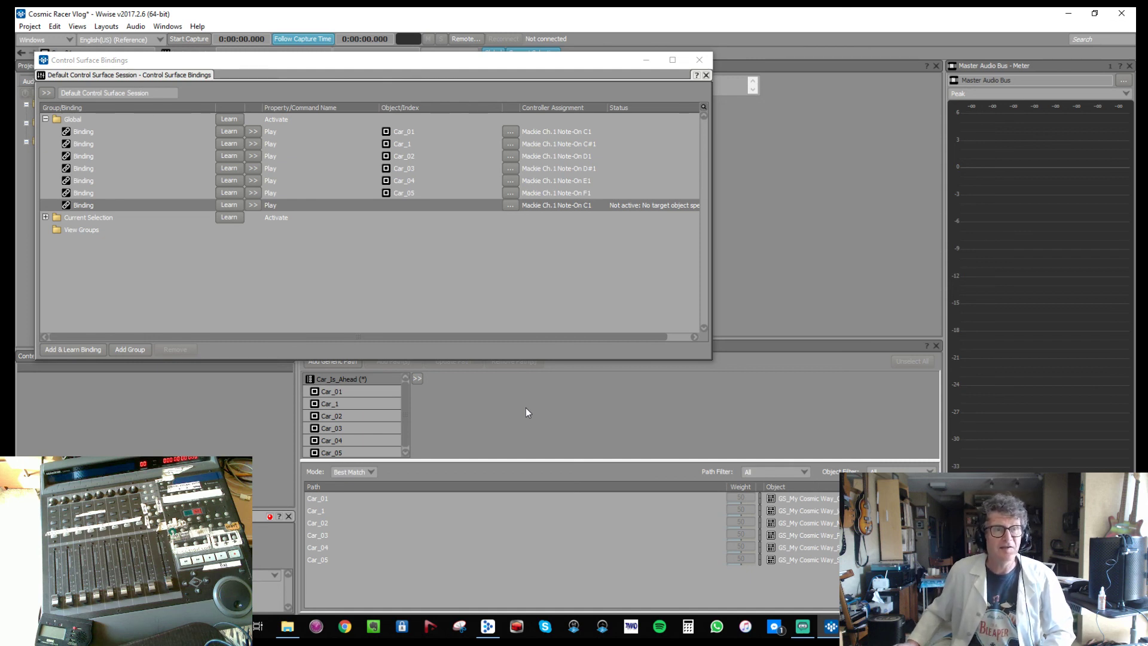
left_click(699, 60)
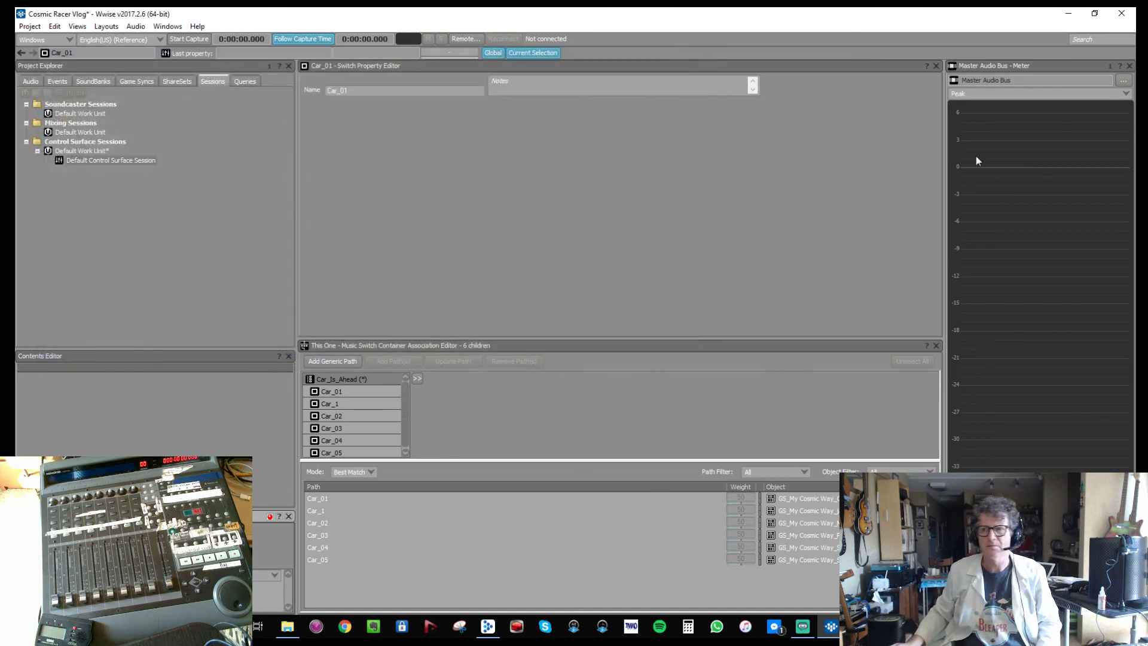